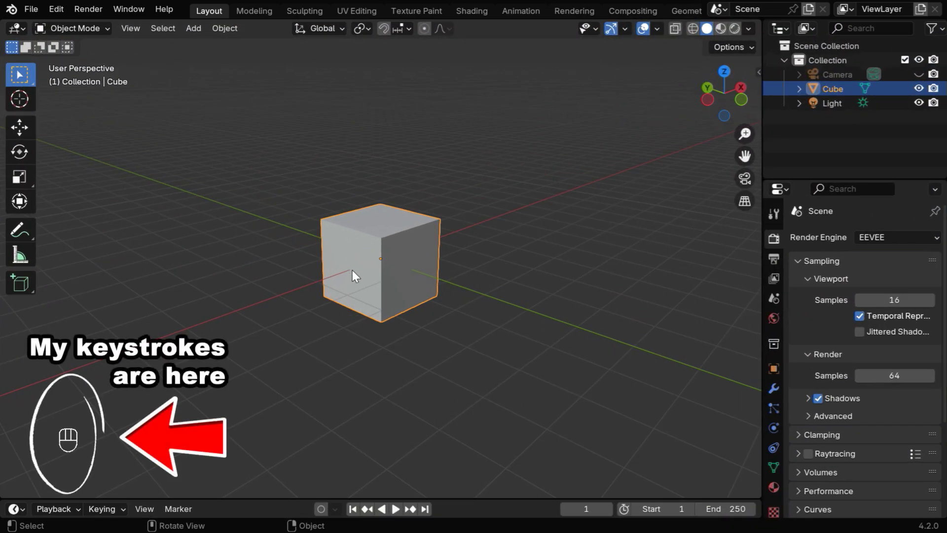
Delete the default cube and add an image mesh plane, choosing Leaf.png
key("x")
left_click(348, 270)
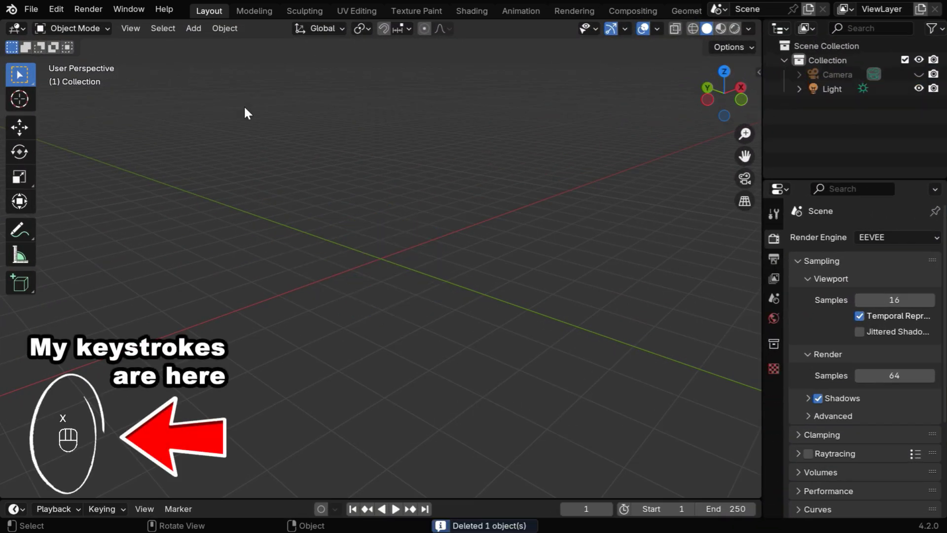
left_click(199, 28)
mouse_move(238, 197)
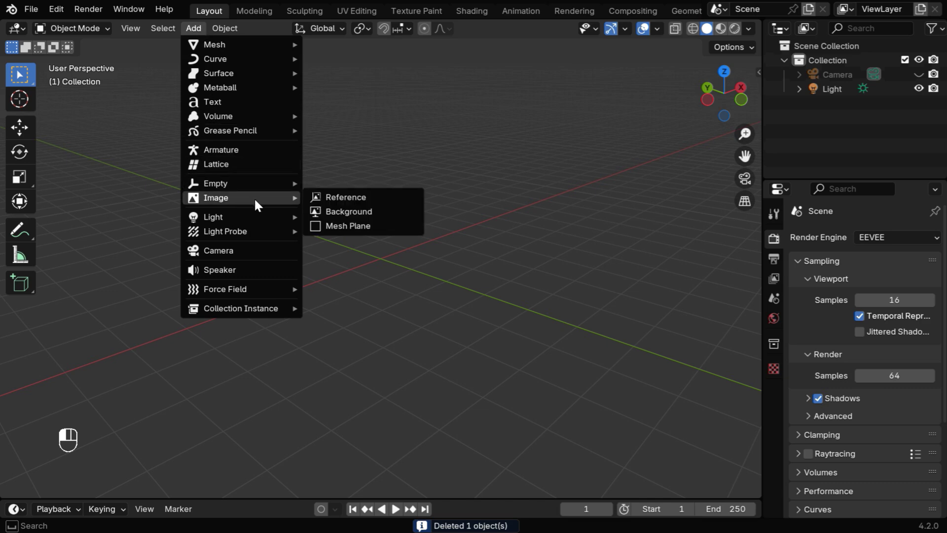
left_click(360, 228)
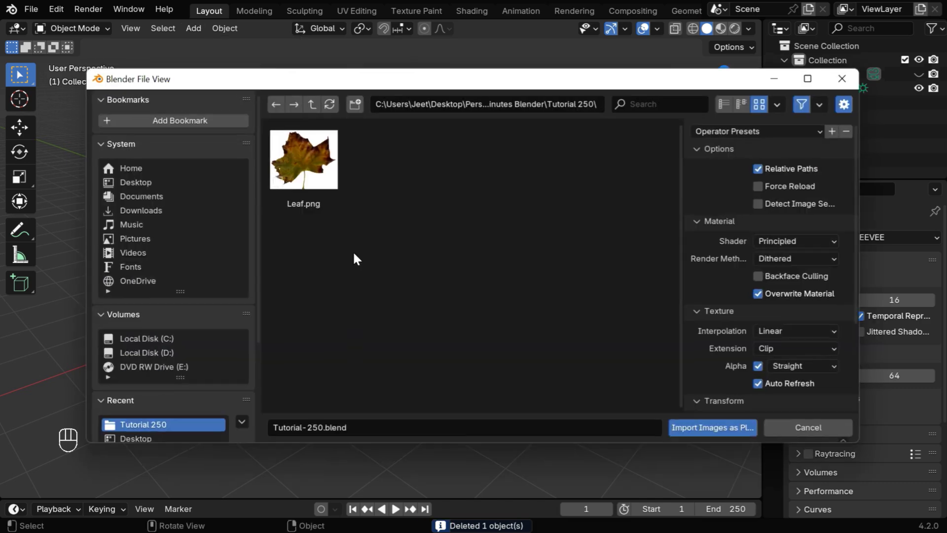
left_click(307, 187)
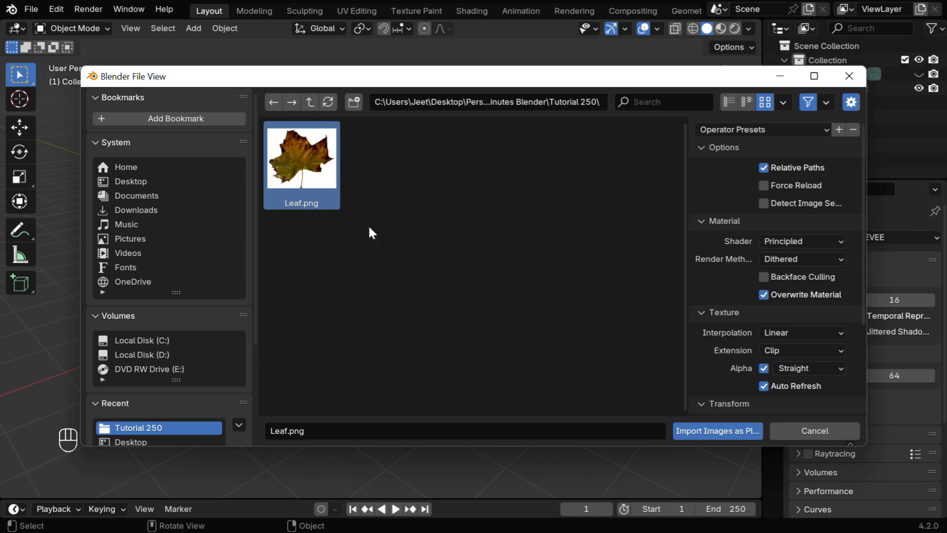
Import Leaf.png as a plane and view it in Material Preview with Scene Lights
left_click(692, 432)
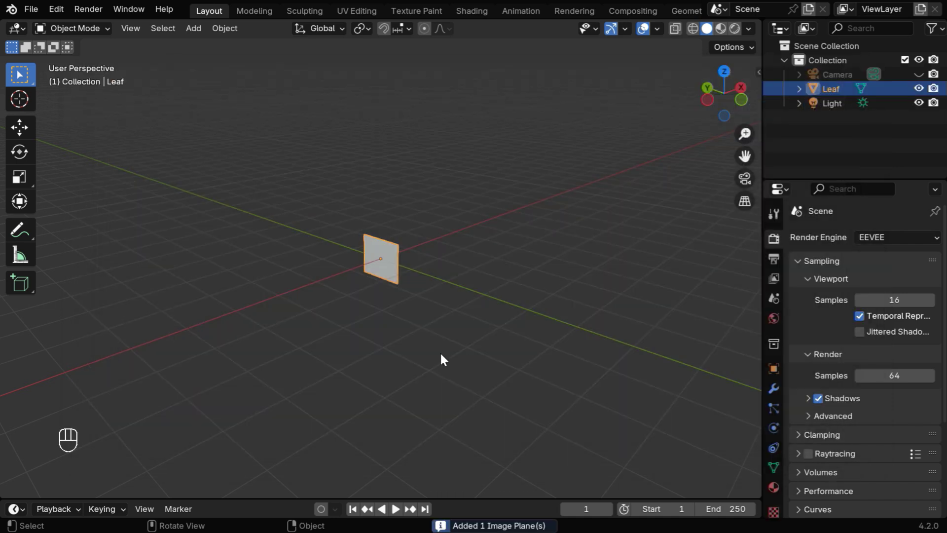
left_click(721, 29)
left_click(747, 29)
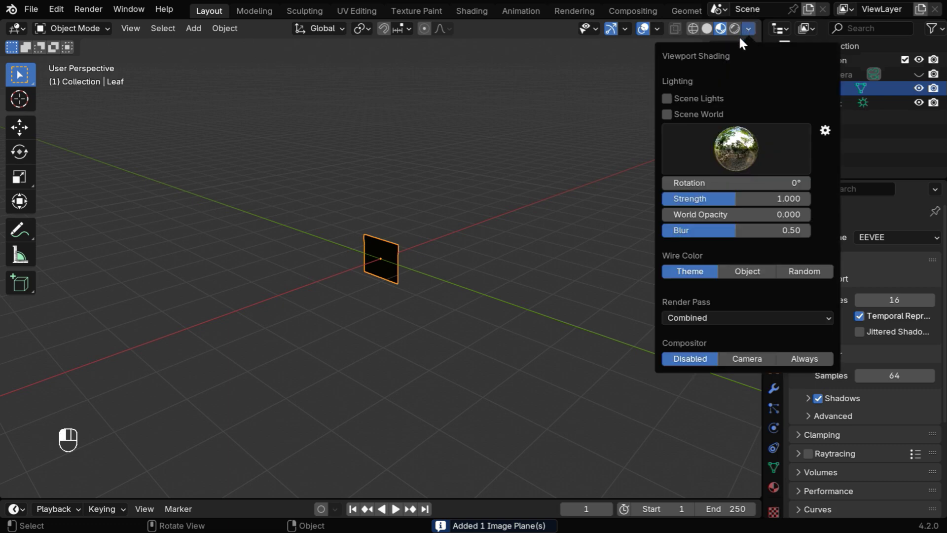
left_click(698, 95)
middle_click_drag(396, 297, 475, 284)
key("KP_Decimal")
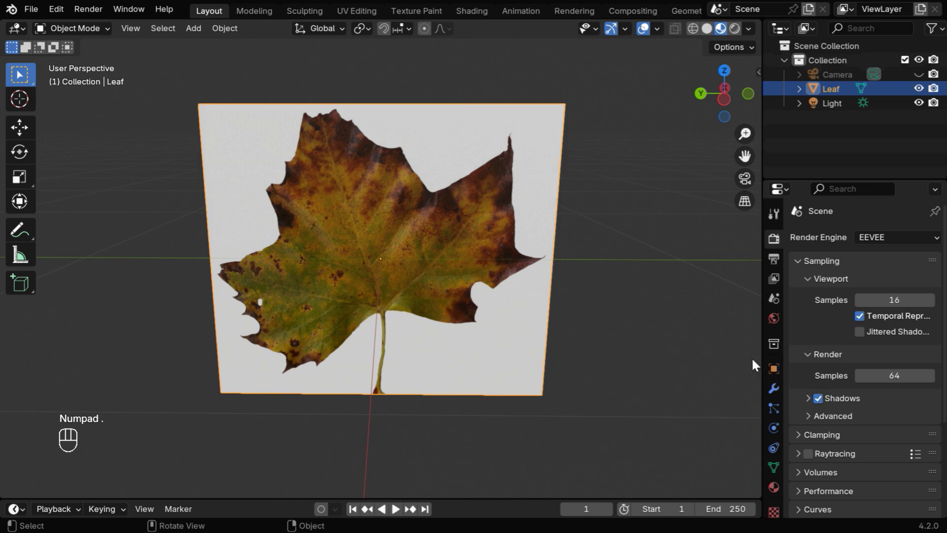
Set the leaf plane's X, Y and Z rotation to 0° so it lies flat
left_click(774, 367)
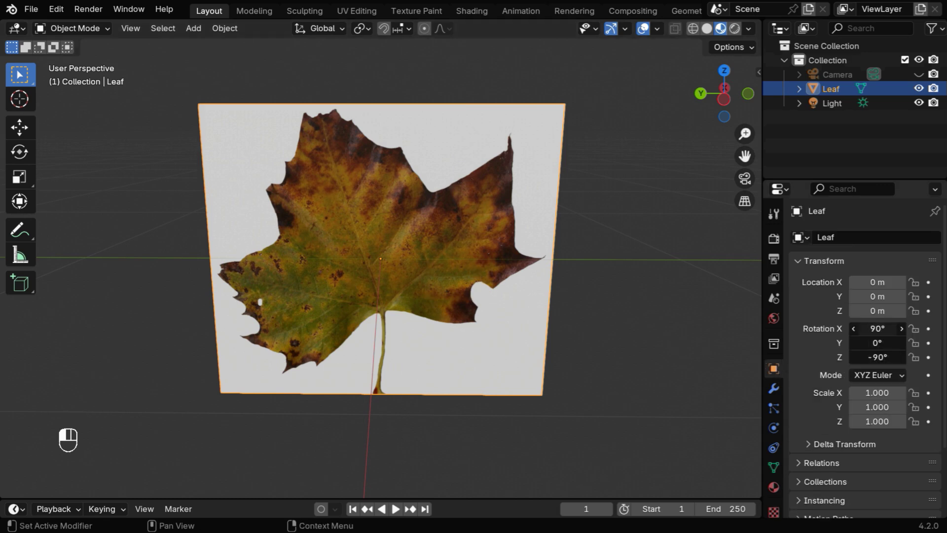
left_click_drag(883, 327, 883, 357)
type("0")
key("Return")
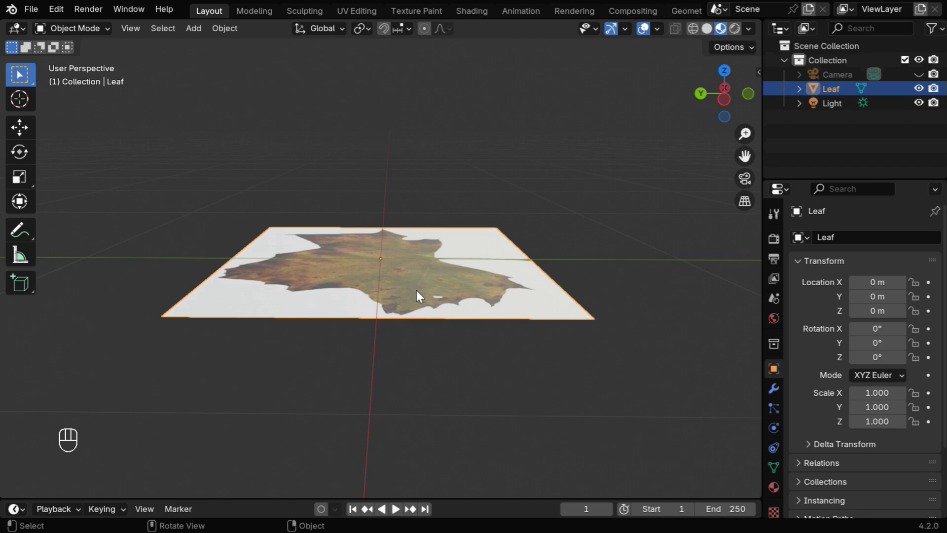
middle_click_drag(416, 290, 250, 391)
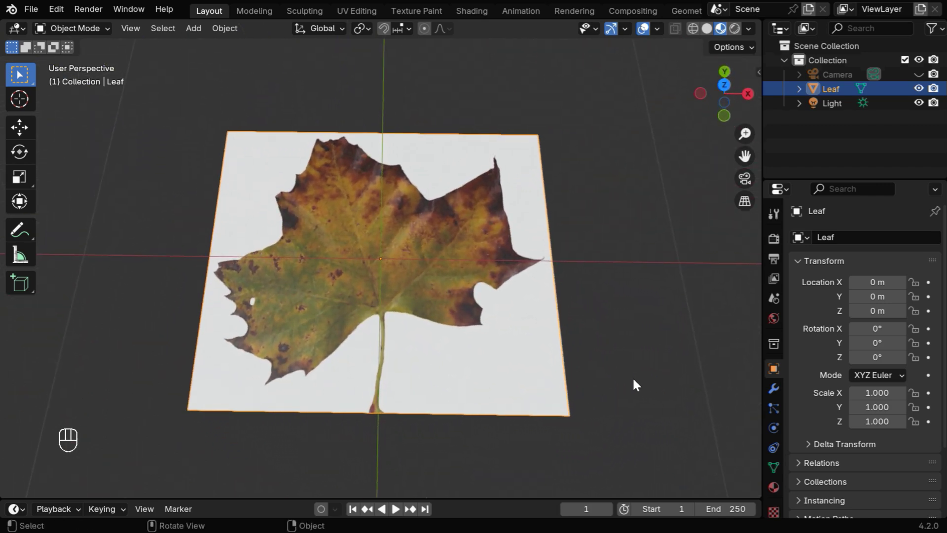
Go to top orthographic view, zoom in, and enter Edit Mode on the leaf plane
key("KP_7")
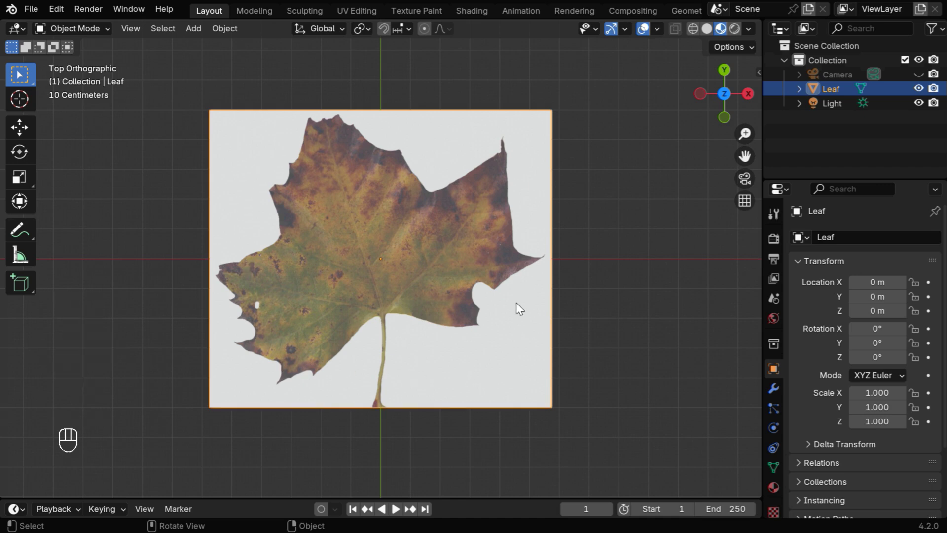
middle_click_drag(589, 351, 501, 312, "ctrl")
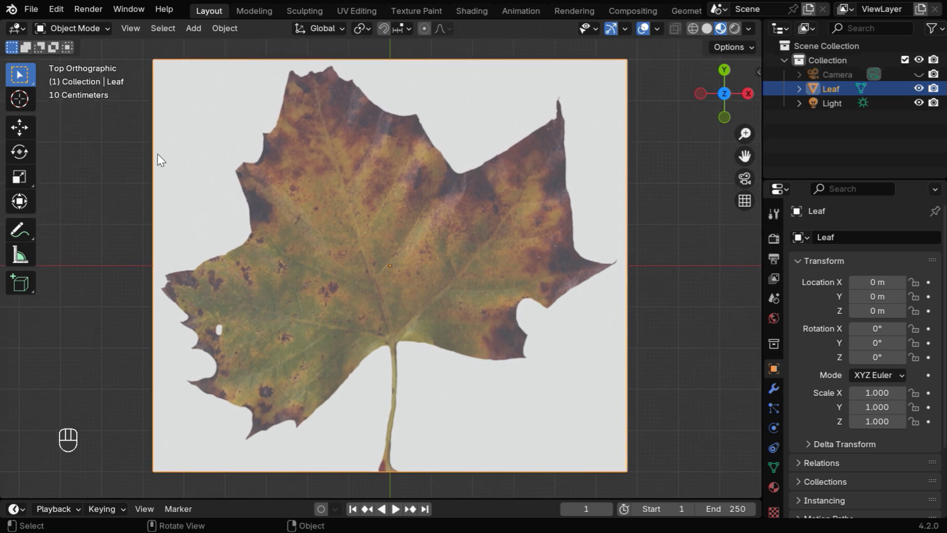
left_click(105, 28)
left_click(98, 58)
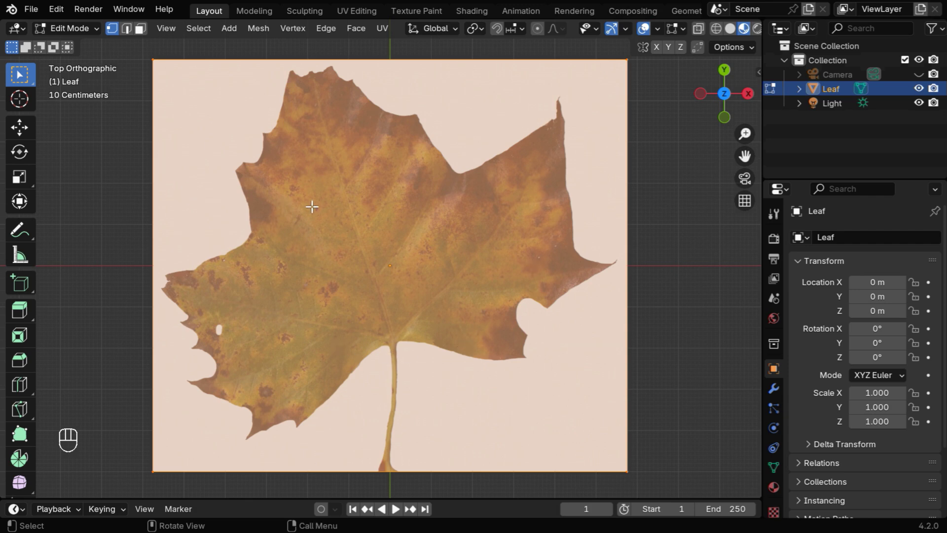
Subdivide the plane's mesh with 32 cuts
right_click(321, 170)
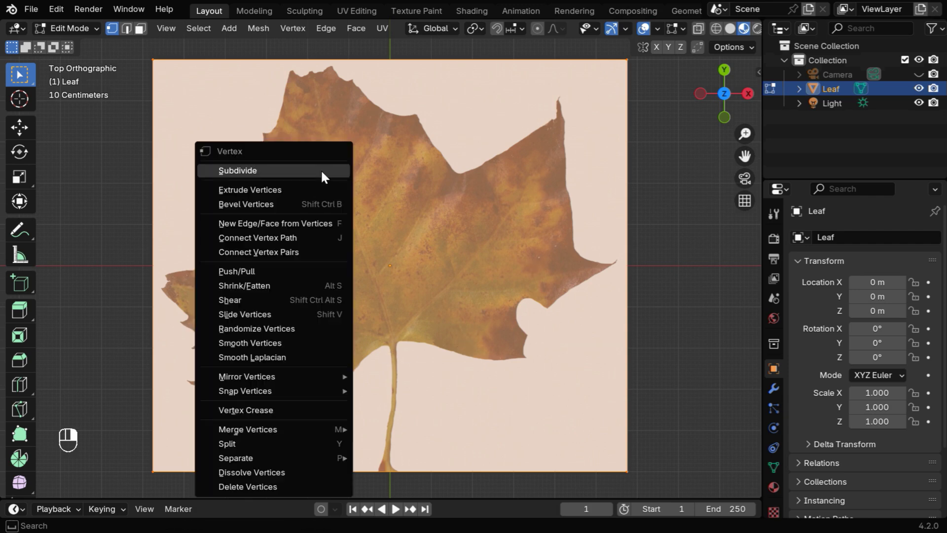
left_click(270, 168)
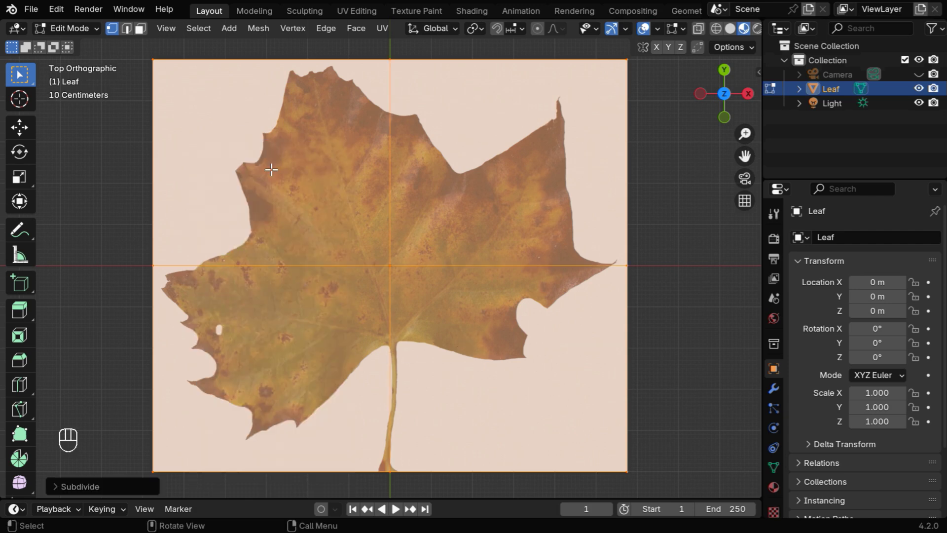
left_click(58, 486)
left_click(212, 390)
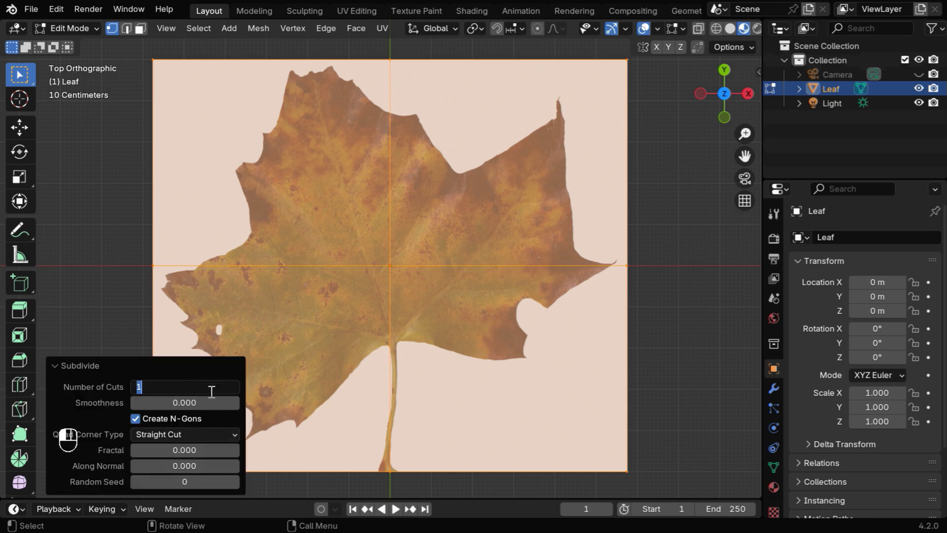
type("32")
key("Return")
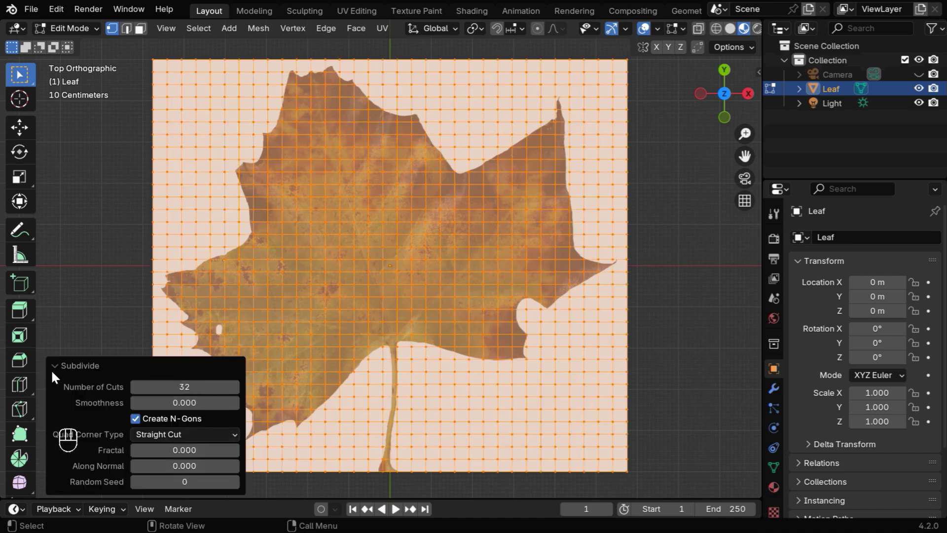
left_click(54, 366)
Deselect all and begin a Knife cut along the leaf's left edge, snapping to midpoints
key("alt+a")
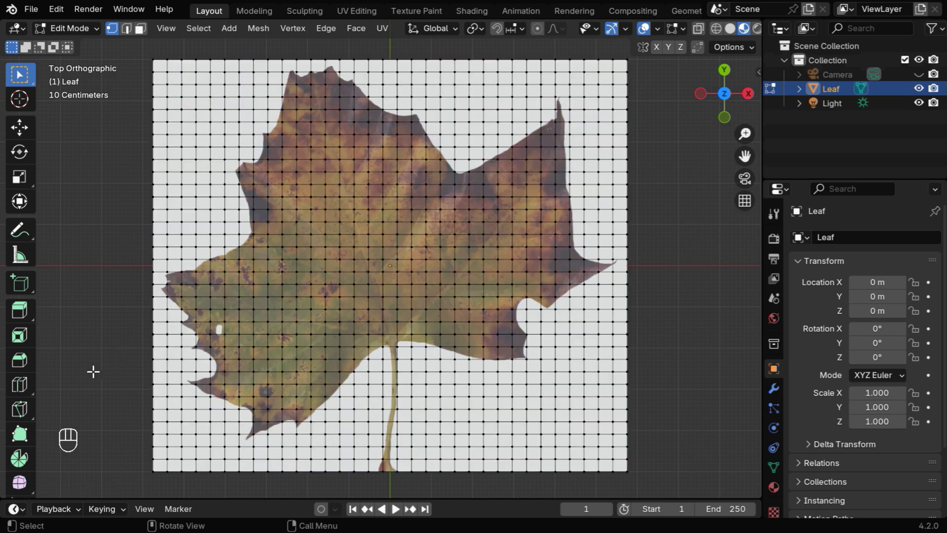
left_click(27, 410)
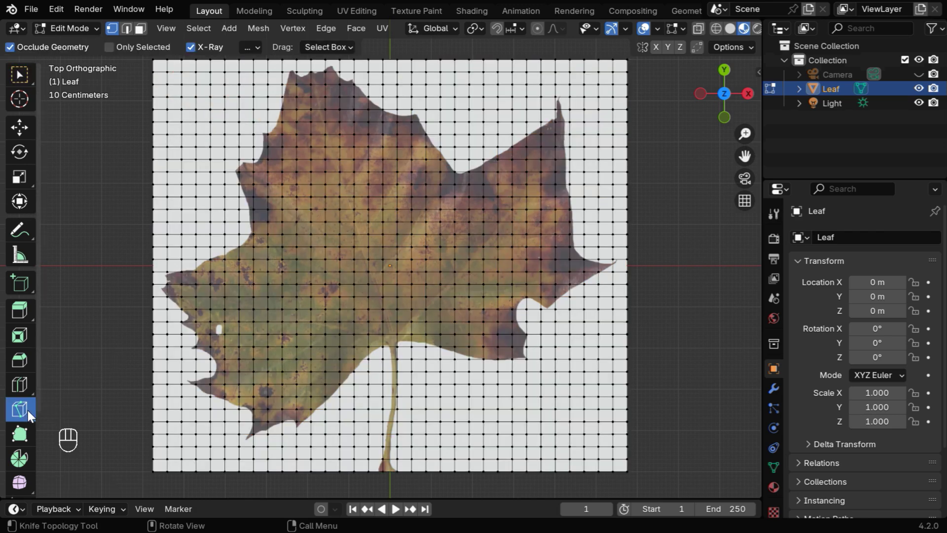
left_click(210, 259)
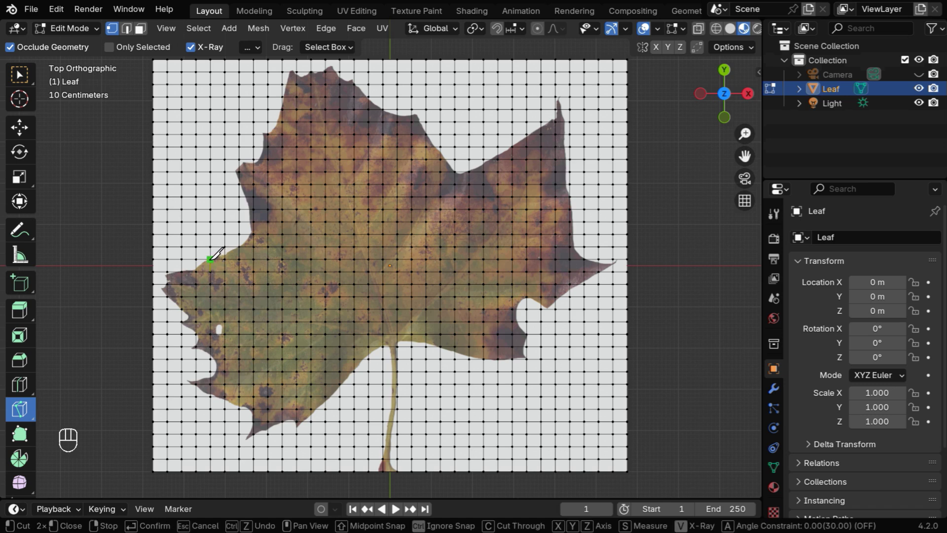
key("ctrl")
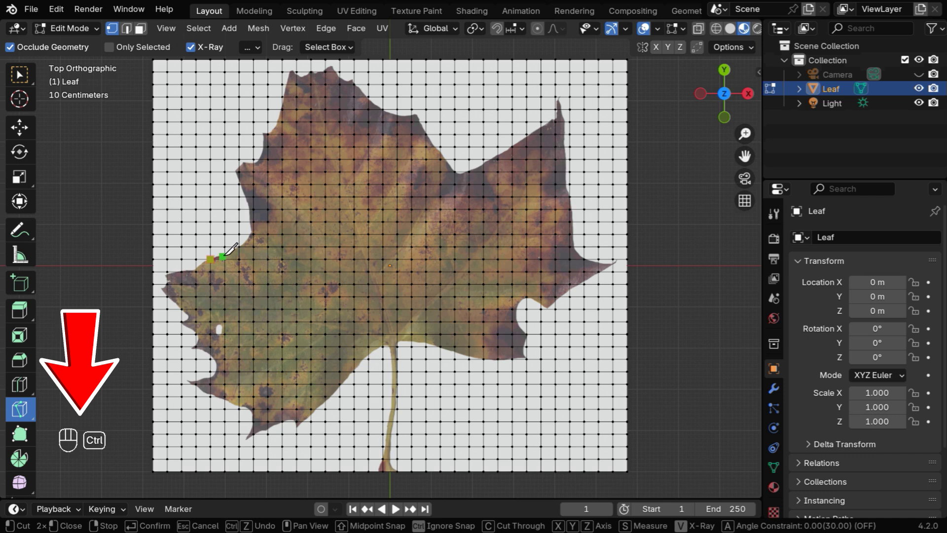
left_click(224, 255, "ctrl")
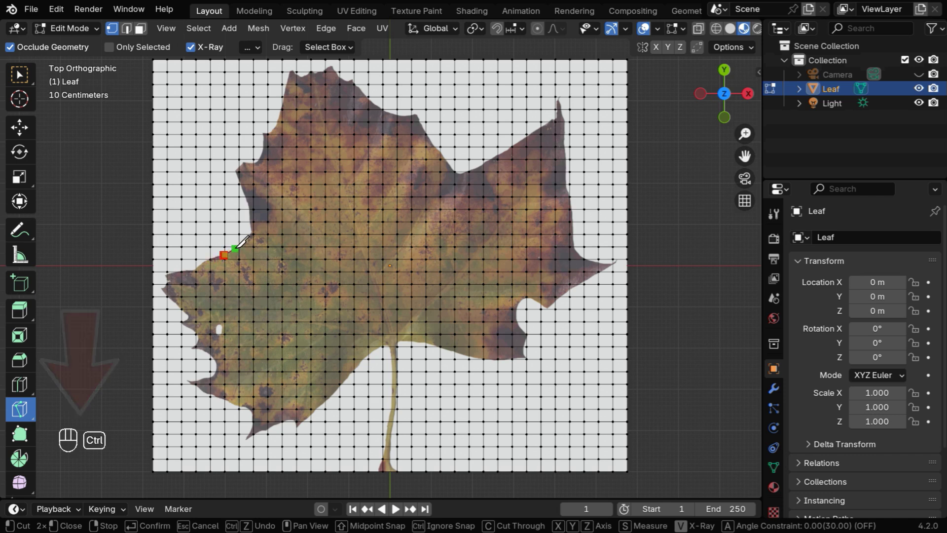
left_click(235, 248, "ctrl")
left_click(246, 240, "ctrl")
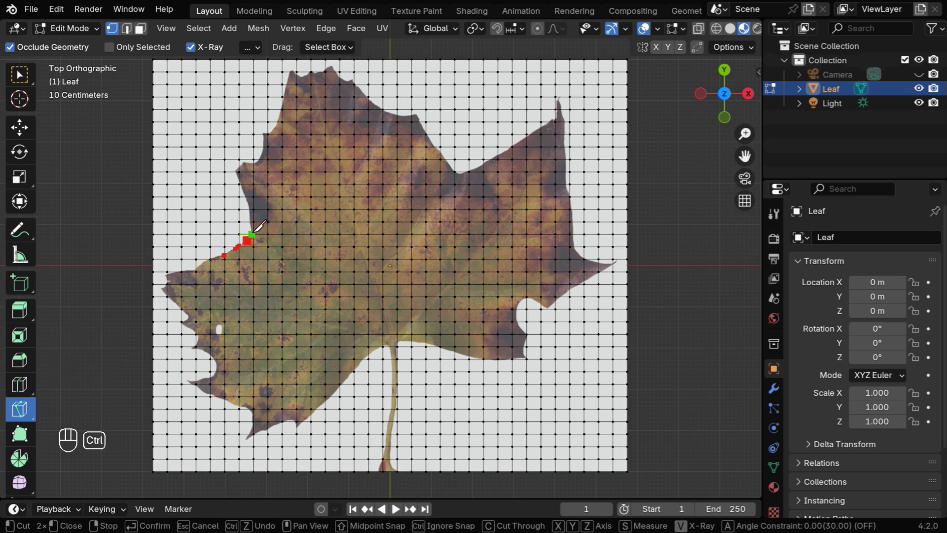
left_click(251, 233, "ctrl")
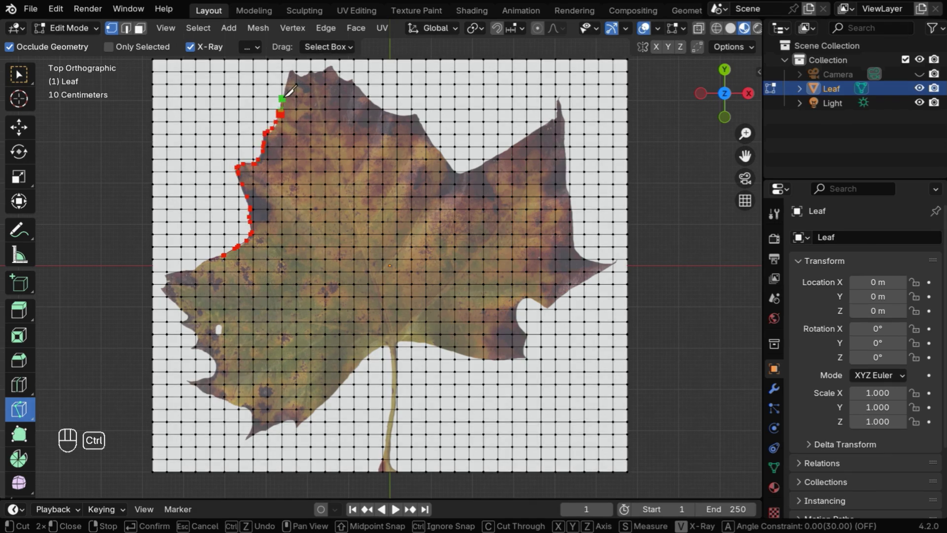
Trace the knife cut around the leaf's upper edge and stem, then confirm it
mouse_move(288, 92)
left_mouse_down("ctrl")
mouse_move(353, 85)
mouse_move(437, 150)
mouse_move(479, 166)
mouse_move(557, 106)
mouse_move(573, 229)
mouse_move(597, 273)
mouse_move(517, 323)
mouse_move(448, 345)
left_mouse_up("ctrl")
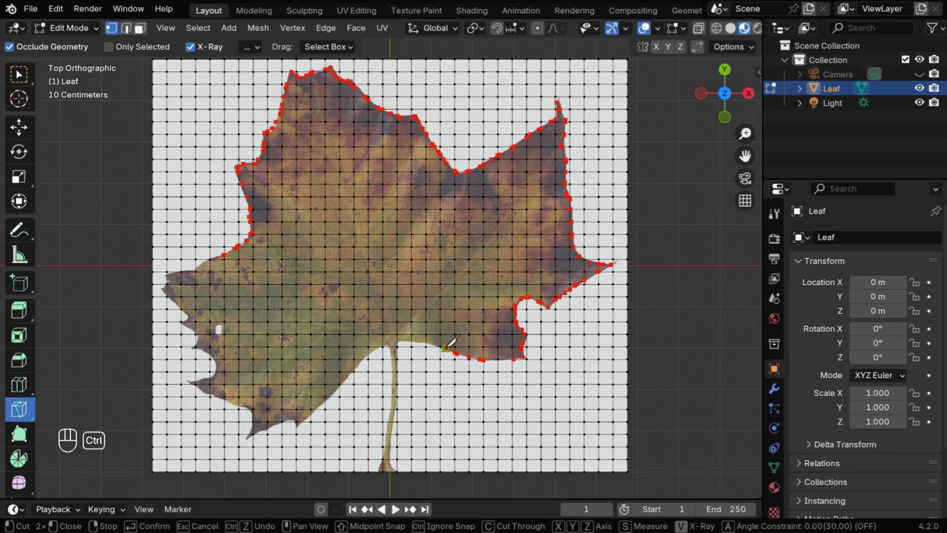
scroll(448, 344, "up", 4)
scroll(434, 257, "down", 4, "ctrl")
mouse_move(434, 257)
left_mouse_down("ctrl")
mouse_move(413, 205)
mouse_move(400, 400)
mouse_move(413, 468)
mouse_move(387, 425)
mouse_move(403, 338)
mouse_move(406, 220)
mouse_move(317, 251)
mouse_move(196, 369)
mouse_move(251, 344)
mouse_move(211, 402)
mouse_move(143, 349)
mouse_move(118, 272)
mouse_move(124, 257)
mouse_move(210, 289)
mouse_move(184, 331)
mouse_move(164, 285)
mouse_move(227, 260)
left_mouse_up("ctrl")
scroll(245, 338, "down", 2)
scroll(214, 285, "down", 2)
scroll(214, 285, "up", 1, "ctrl")
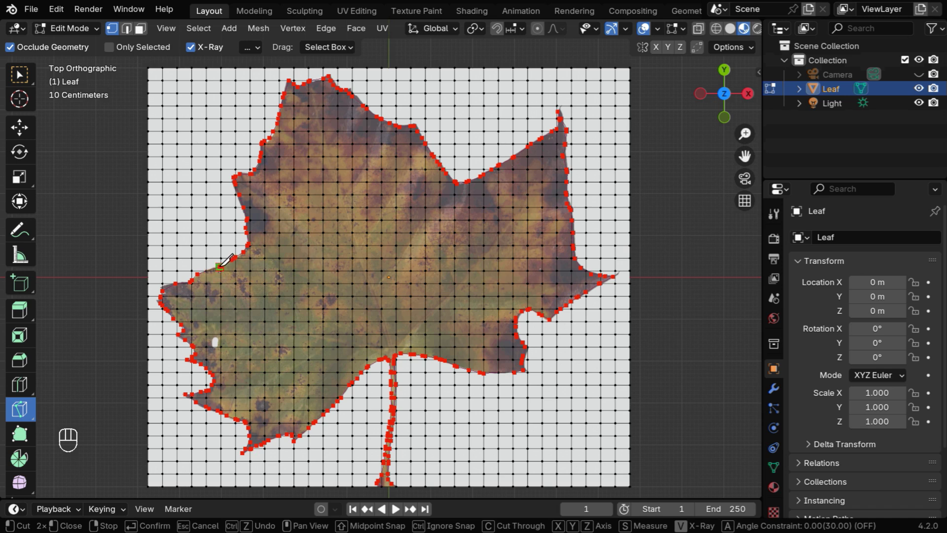
key("Return")
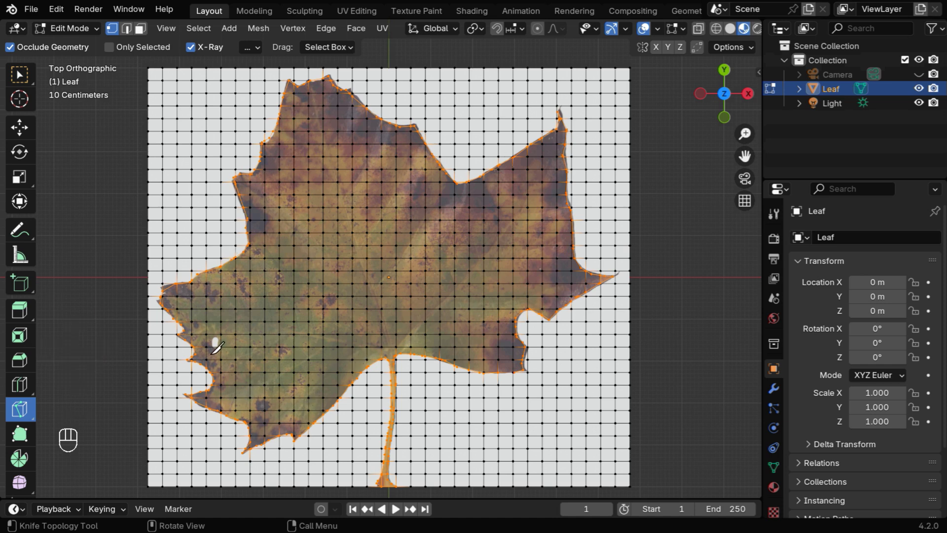
In Select Box and Edge mode, deselect the stray upper and lower stem edges
left_click(25, 76)
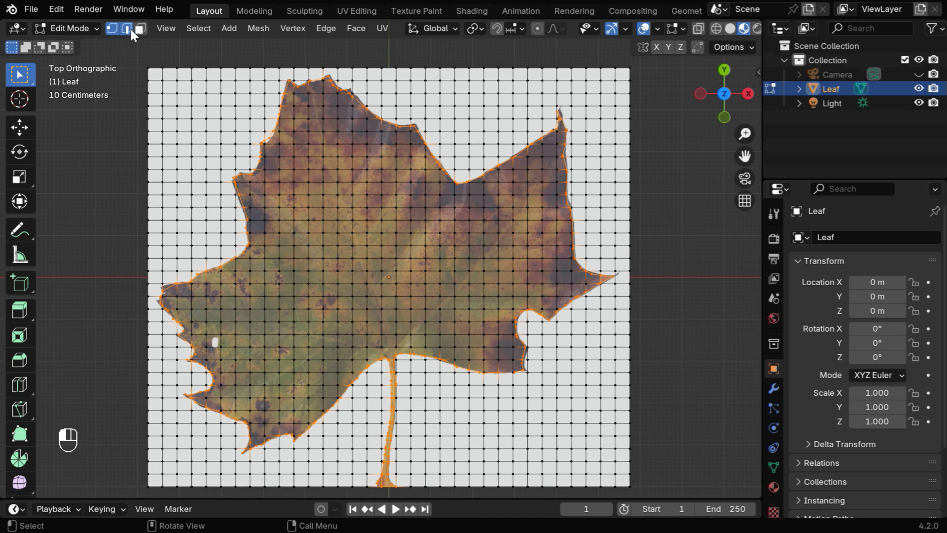
left_click(127, 29)
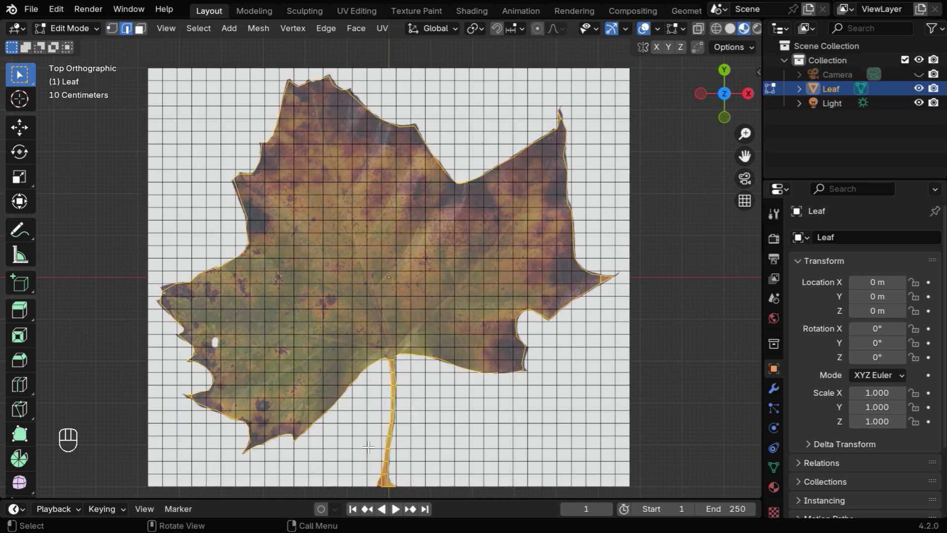
middle_click_drag(368, 447, 480, 227, "shift")
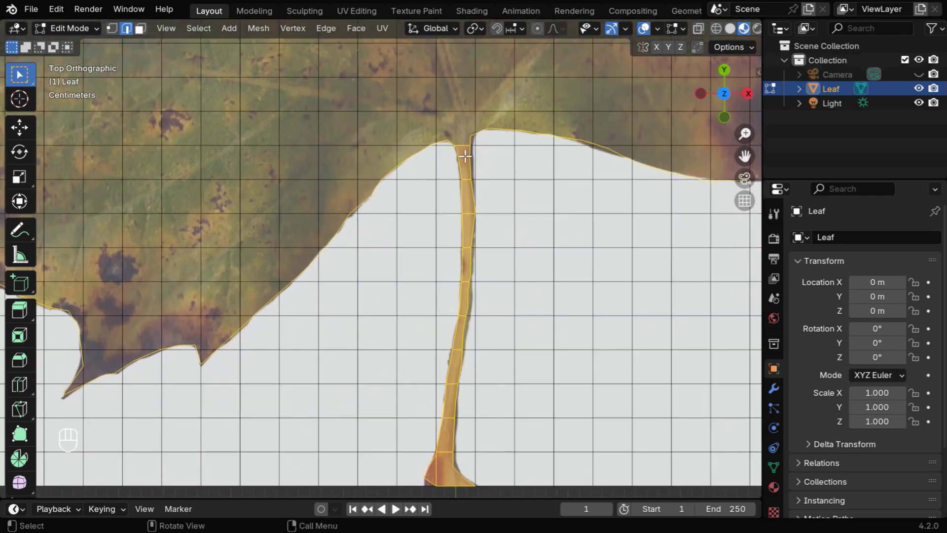
key("ctrl")
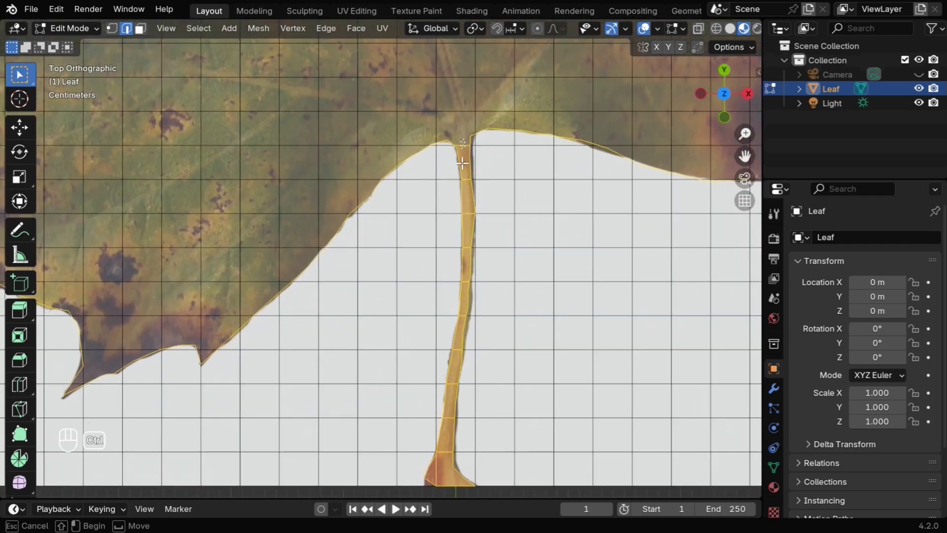
mouse_move(463, 163)
left_mouse_down("ctrl")
mouse_move(471, 218)
mouse_move(448, 475)
left_mouse_up("ctrl")
middle_click_drag(392, 217, 402, 312, "ctrl")
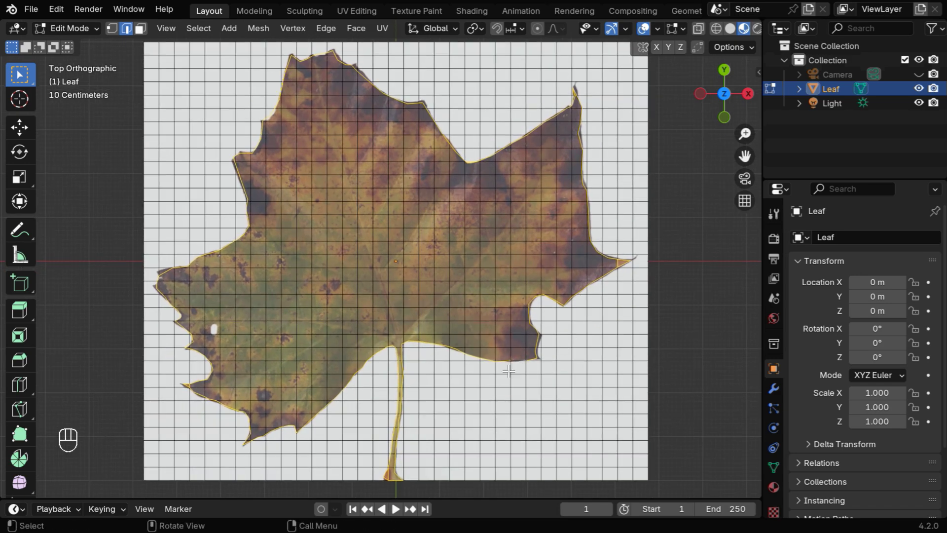
key("shift")
left_click(204, 29)
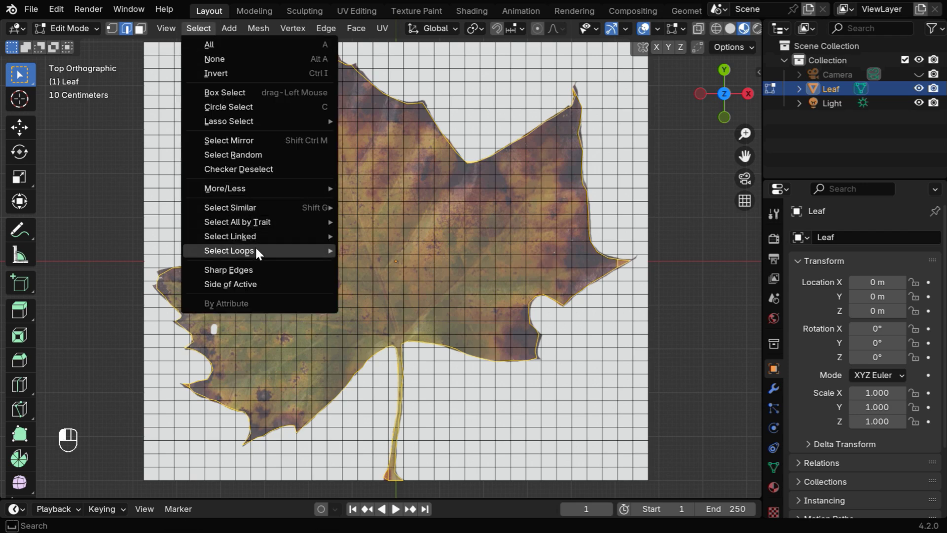
Select the leaf outline's inner region, then invert to the outside grid in vertex mode
mouse_move(316, 251)
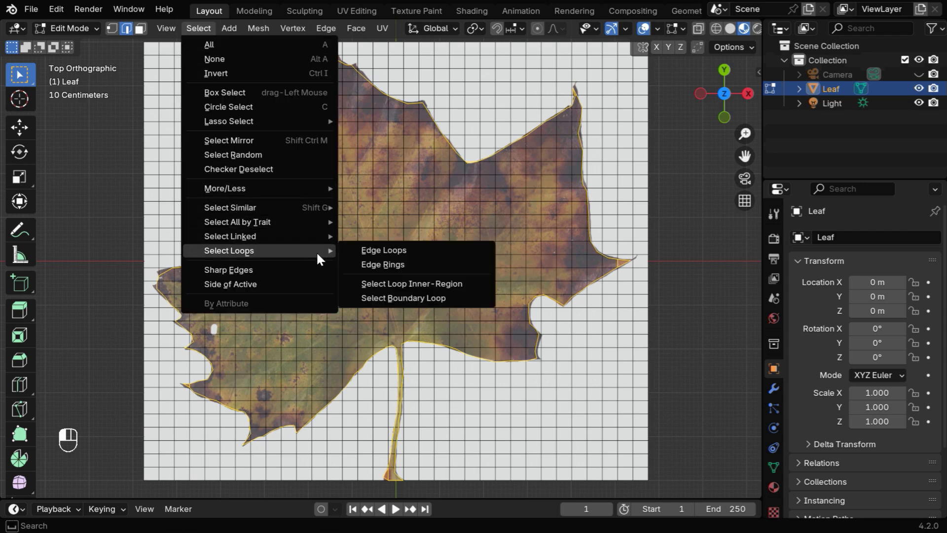
left_click(412, 283)
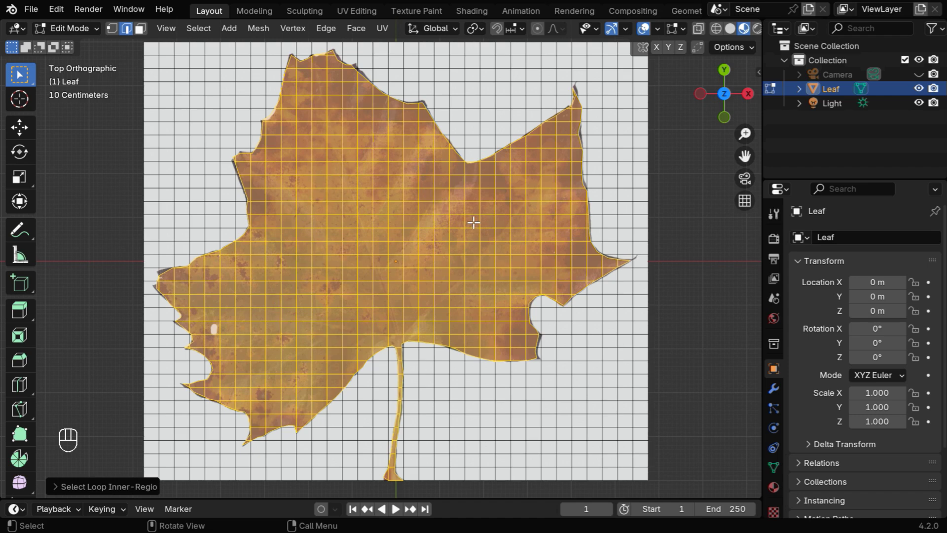
left_click(113, 28)
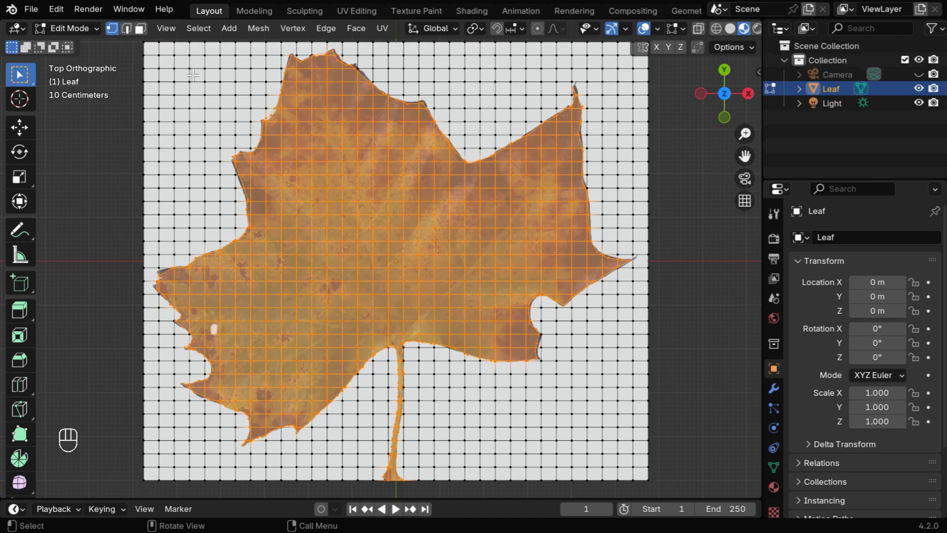
left_click(196, 29)
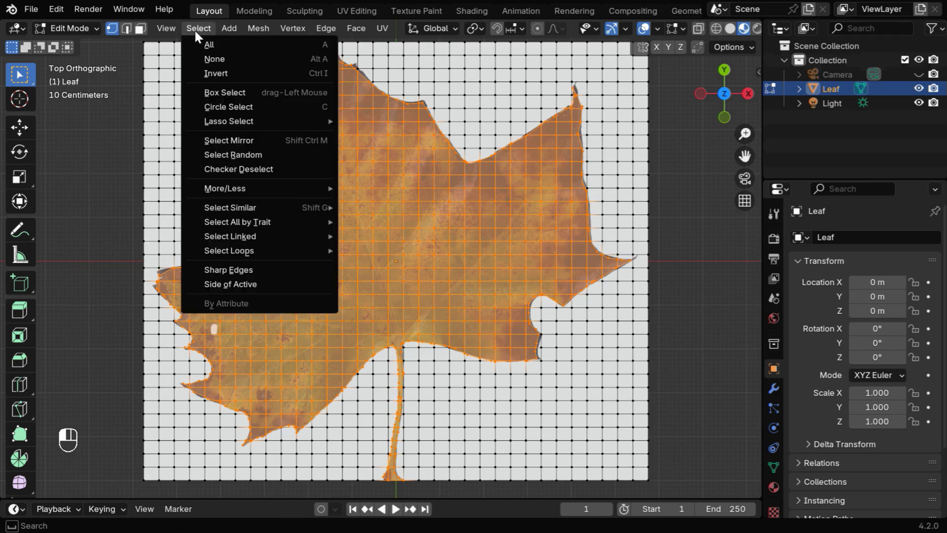
left_click(210, 73)
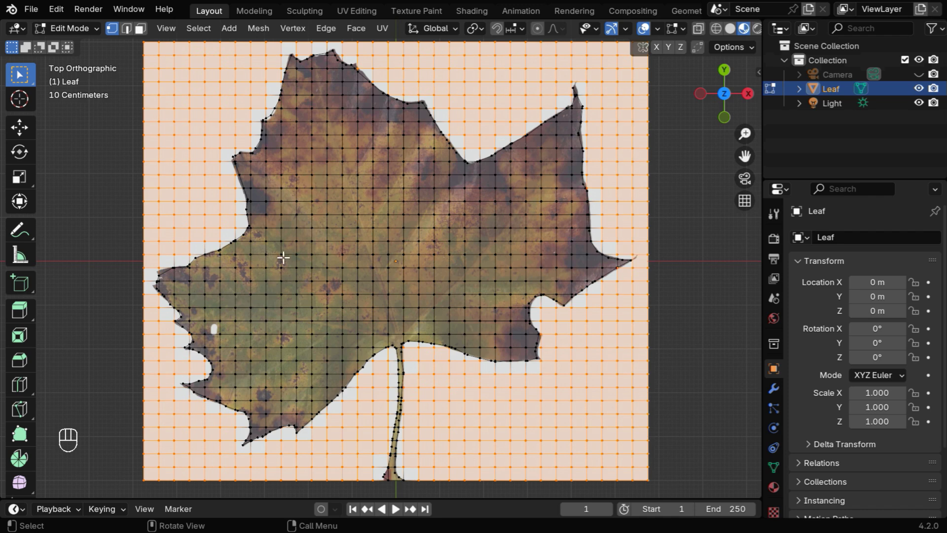
Delete the outside vertices and return to Object Mode
key("x")
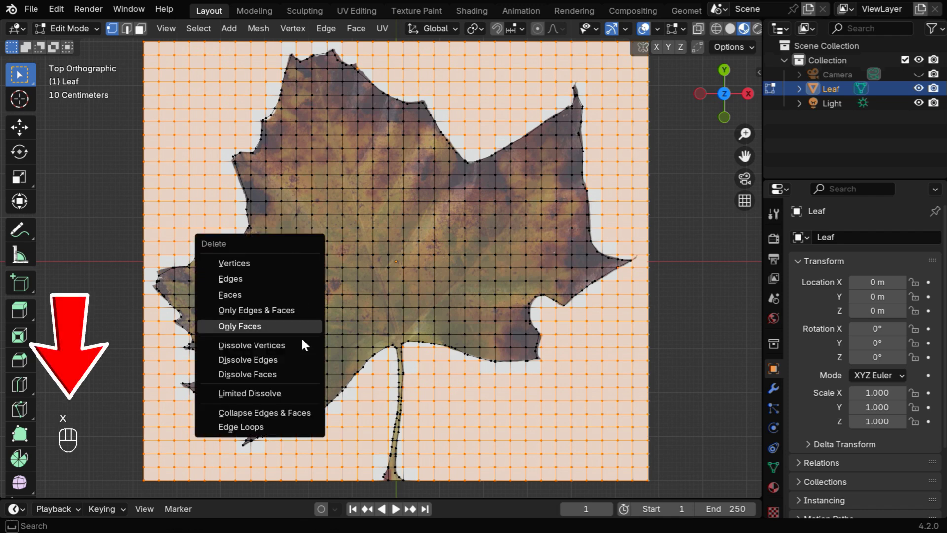
left_click(255, 265)
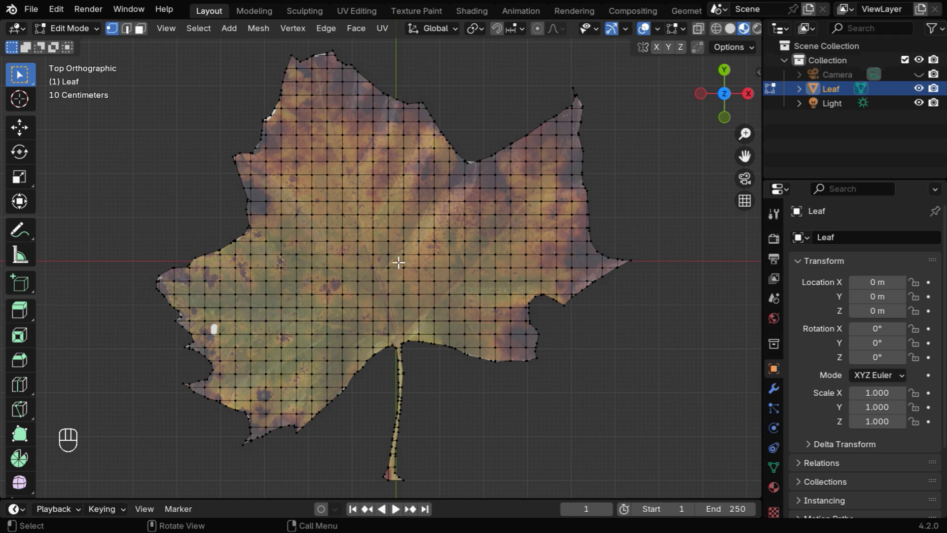
left_click(93, 27)
left_click(94, 42)
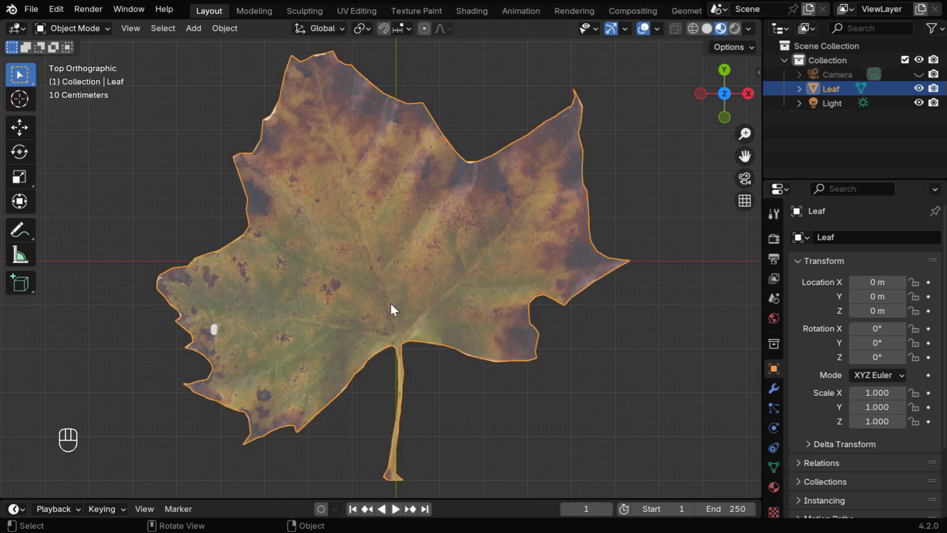
Erase Leaf.png's white background with the Magic Wand in Photoshop and deselect
left_click(492, 403)
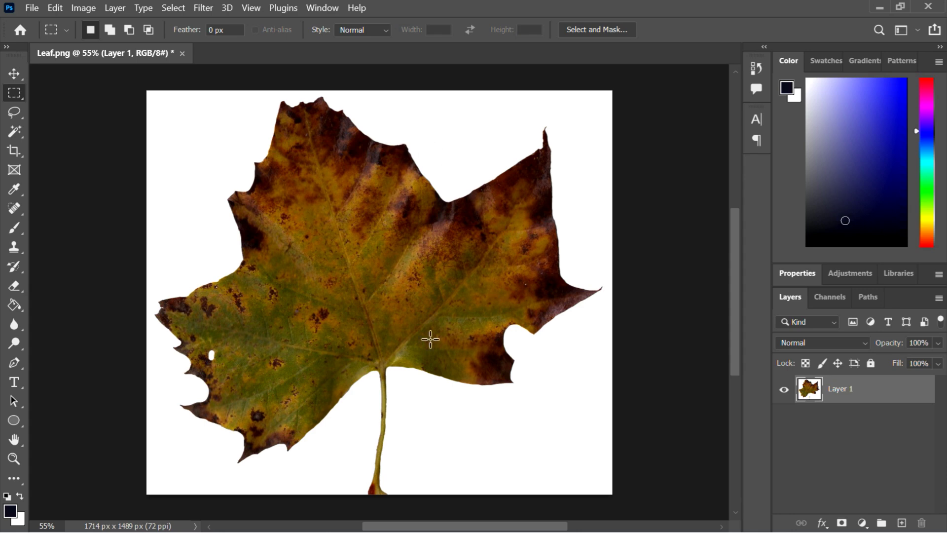
left_click(18, 135)
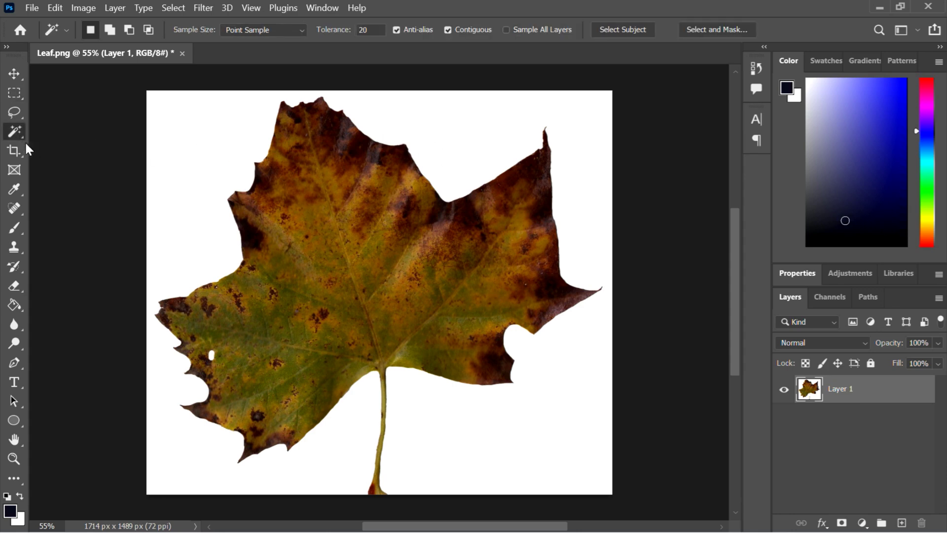
left_click(181, 175)
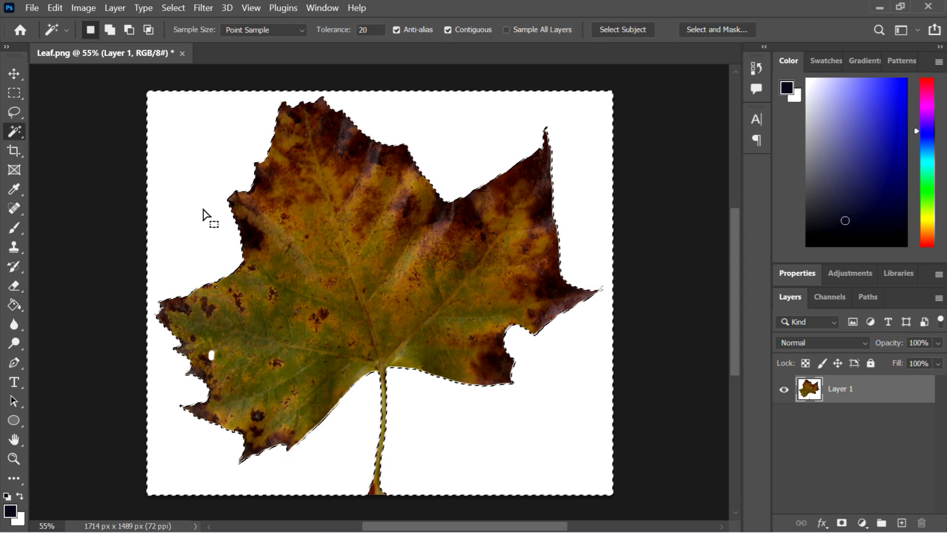
key("Delete")
key("ctrl+d")
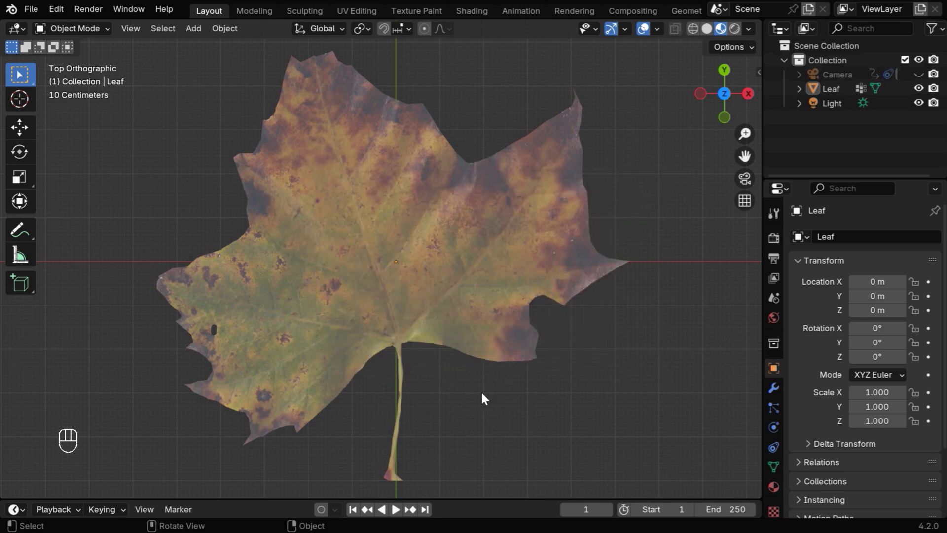
Switch to Rendered shading and turn the viewport into the Shader Editor
middle_click_drag(506, 397, 461, 293)
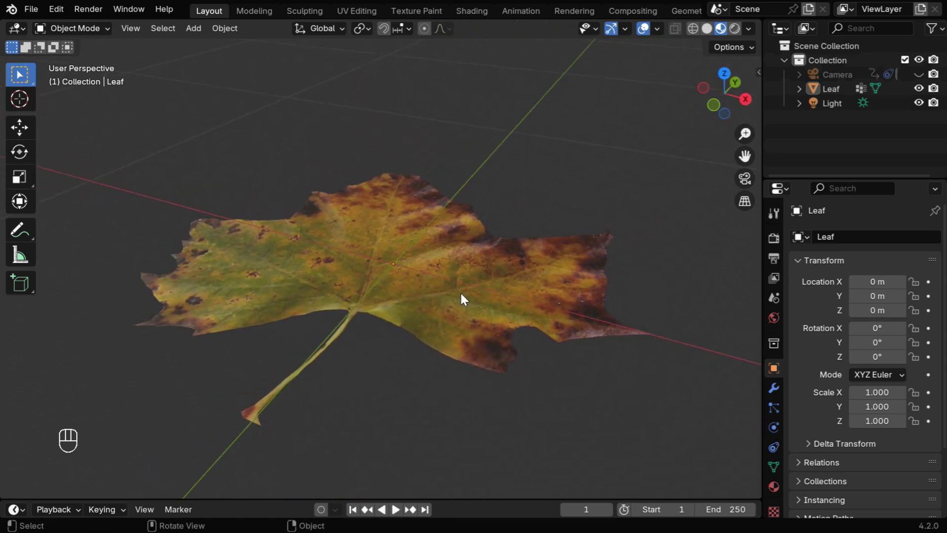
left_click(733, 29)
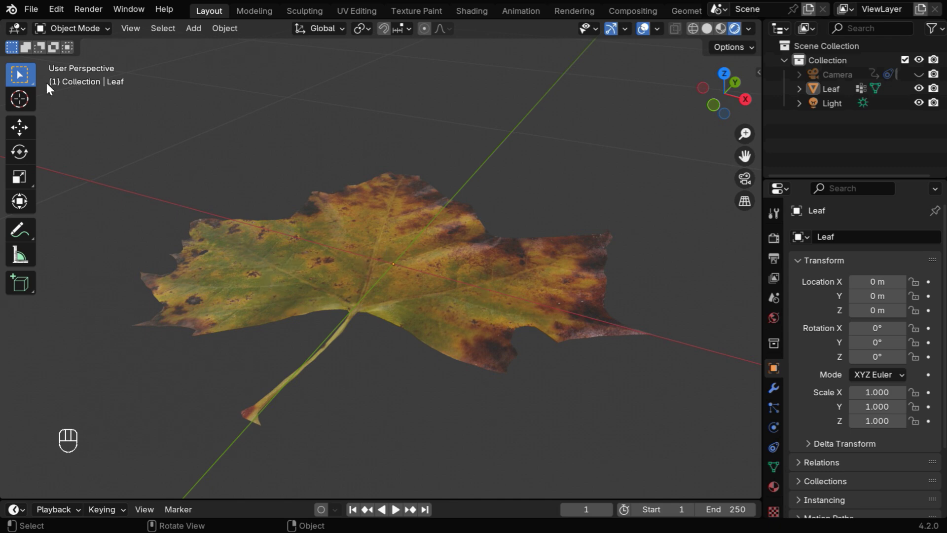
left_click(22, 25)
left_click(61, 159)
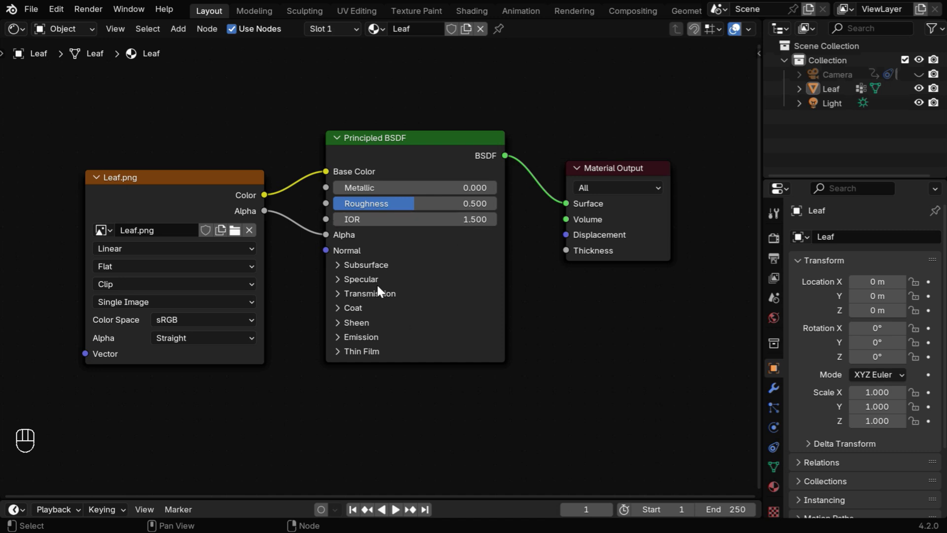
Set the leaf material's Specular IOR Level to 0.250 and show the World node tree
left_click(339, 278)
left_click(461, 312)
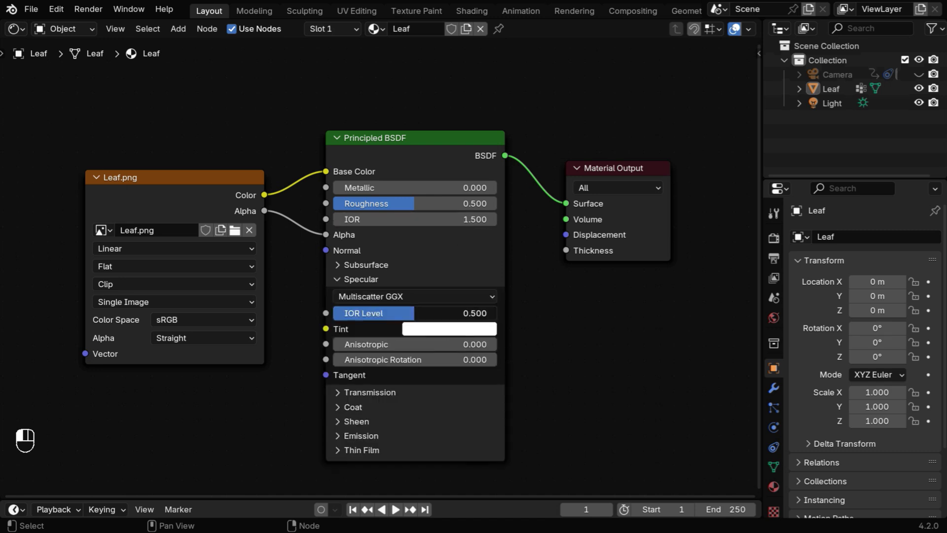
type(".25")
key("Return")
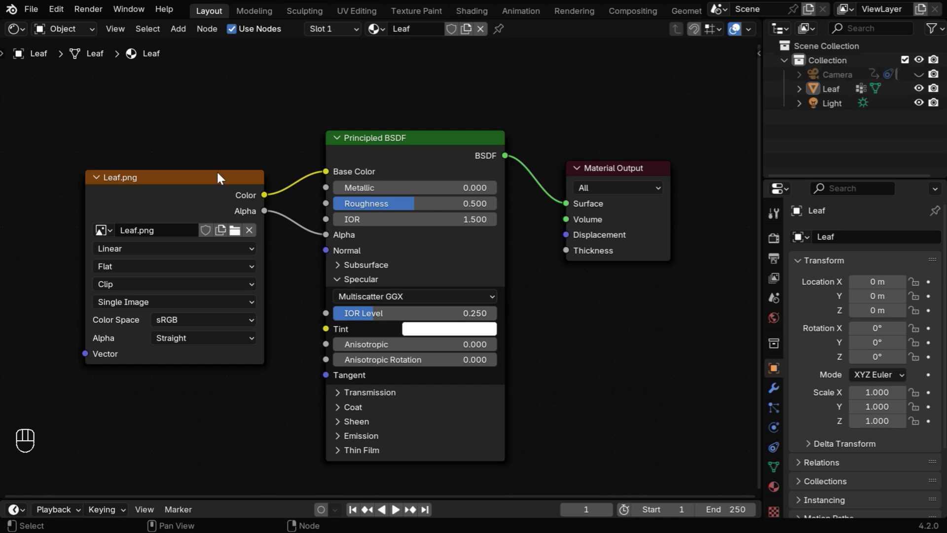
left_click(67, 28)
left_click(72, 78)
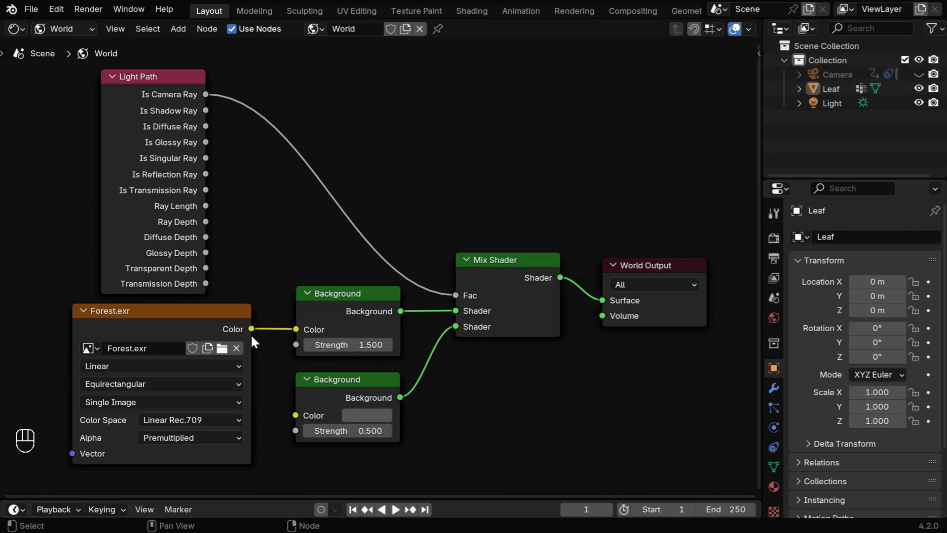
Link Forest.exr Color to the second Background, then select the leaf back in the 3D Viewport
left_click_drag(251, 328, 295, 415)
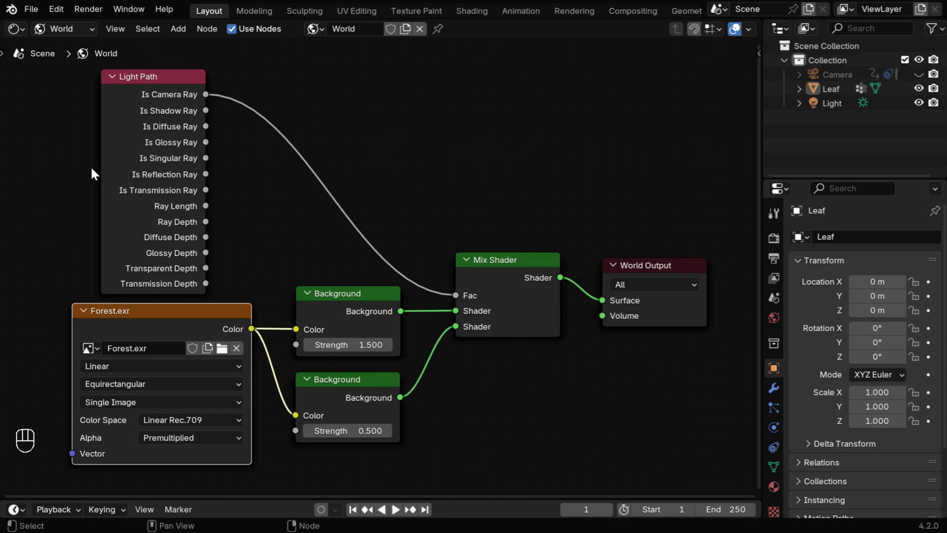
left_click(15, 32)
left_click(33, 66)
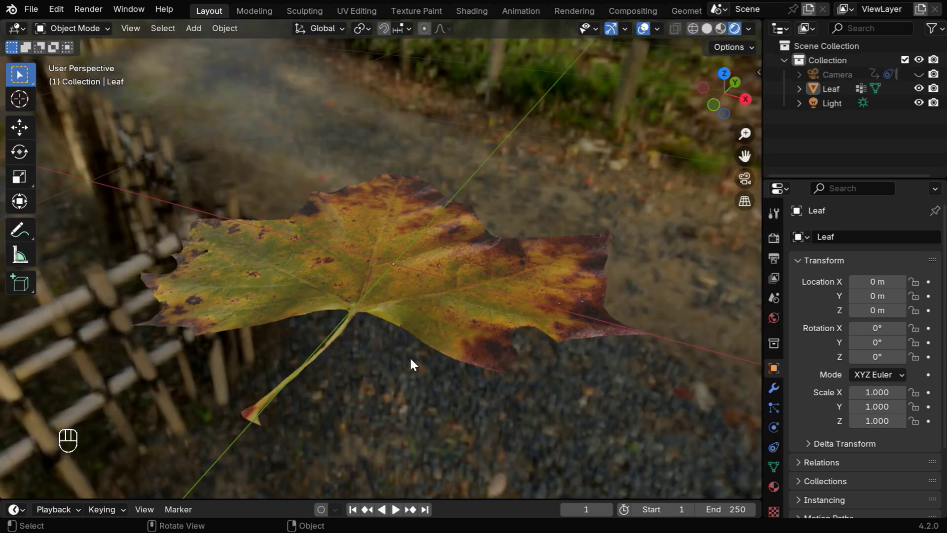
left_click(439, 323)
middle_click_drag(504, 424, 488, 448)
Add Cloth physics to the leaf using the Silk preset
left_click(774, 427)
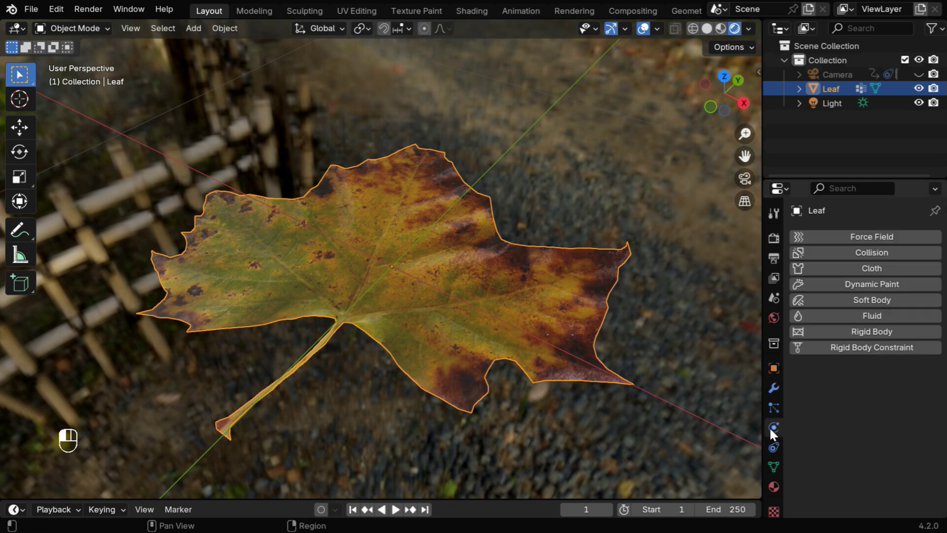
left_click(880, 267)
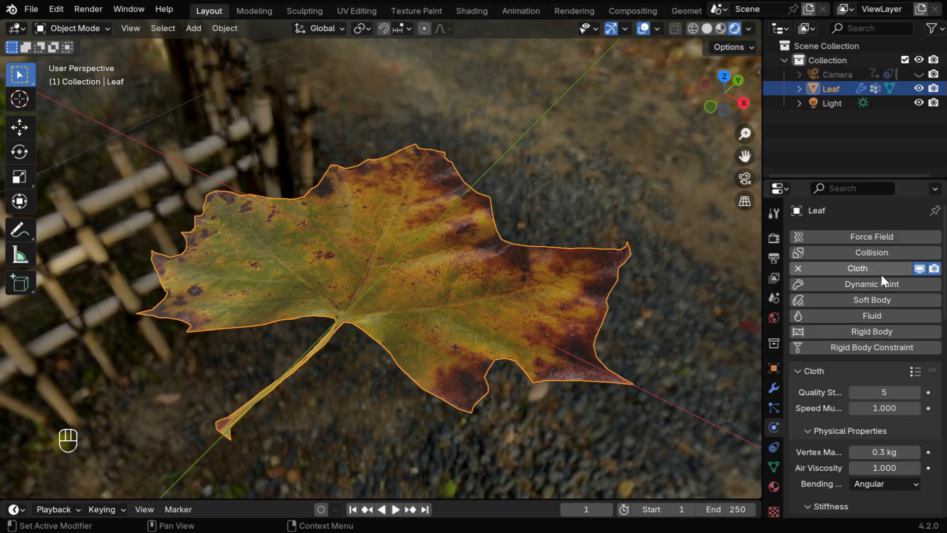
left_click(915, 371)
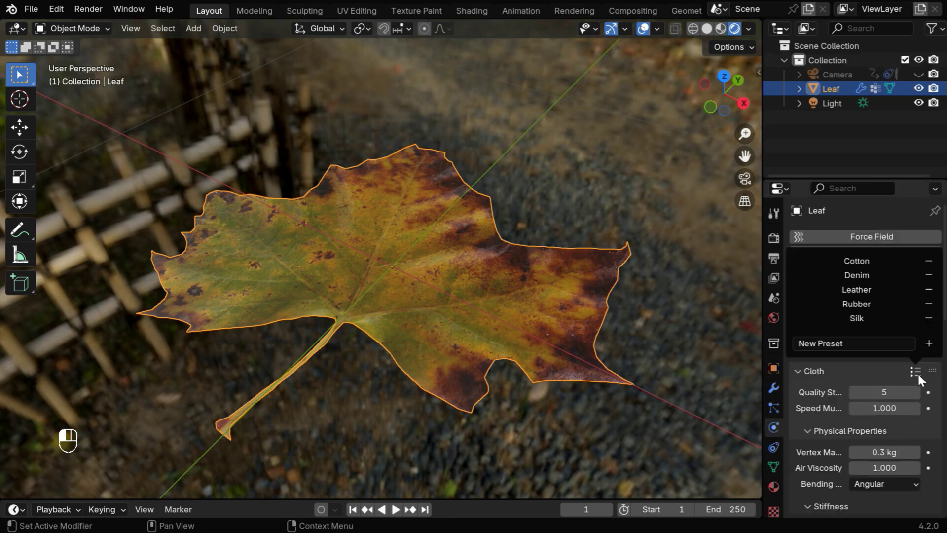
left_click(859, 318)
Set tension, compression and shear stiffness to 2 and bending to 0.1
scroll(888, 421, "down", 6)
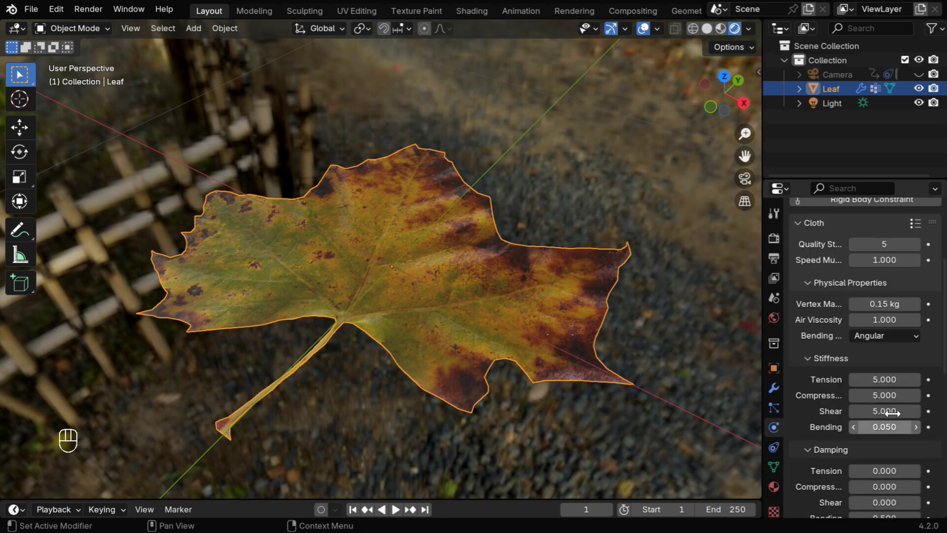
left_click_drag(884, 379, 884, 410)
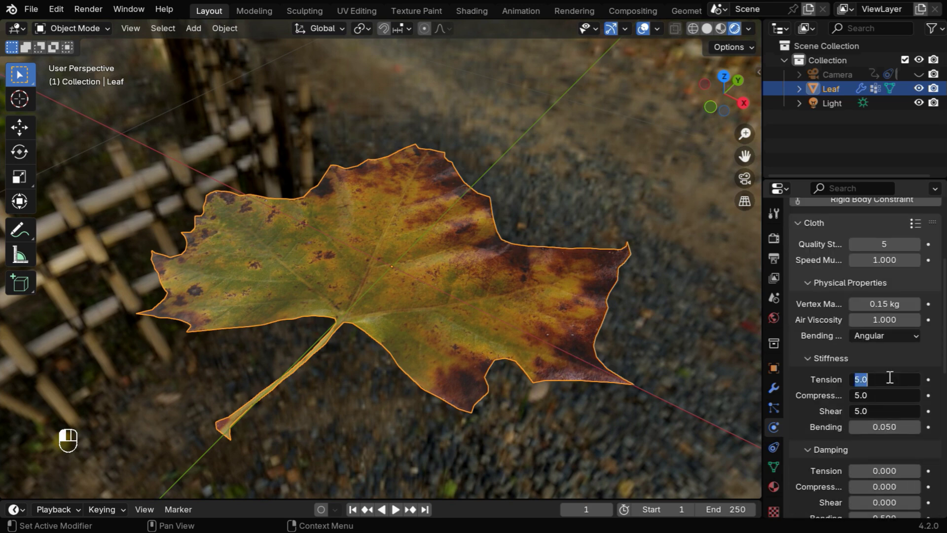
type("2")
key("Return")
double_click(890, 425)
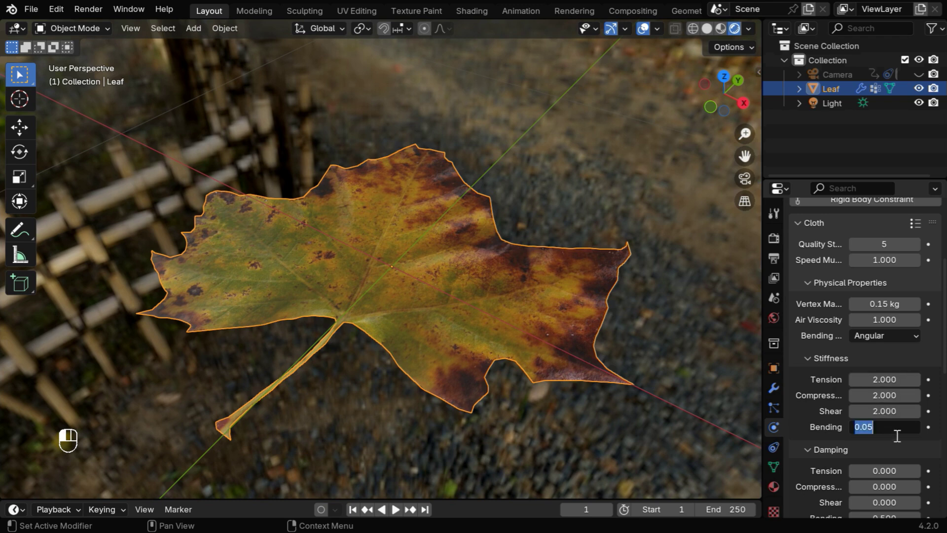
key("BackSpace")
type("0.1")
key("Return")
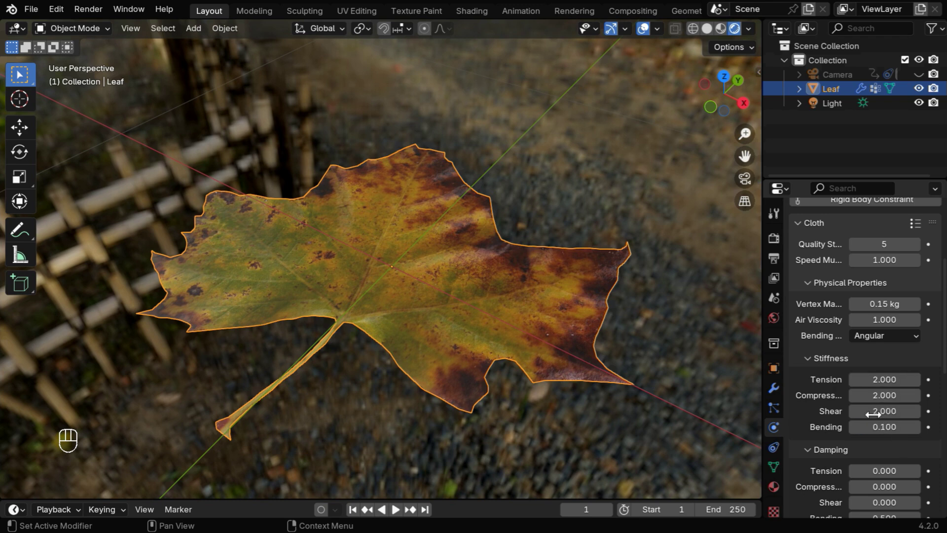
Enable Self Collisions in the cloth collision settings
left_click(801, 282)
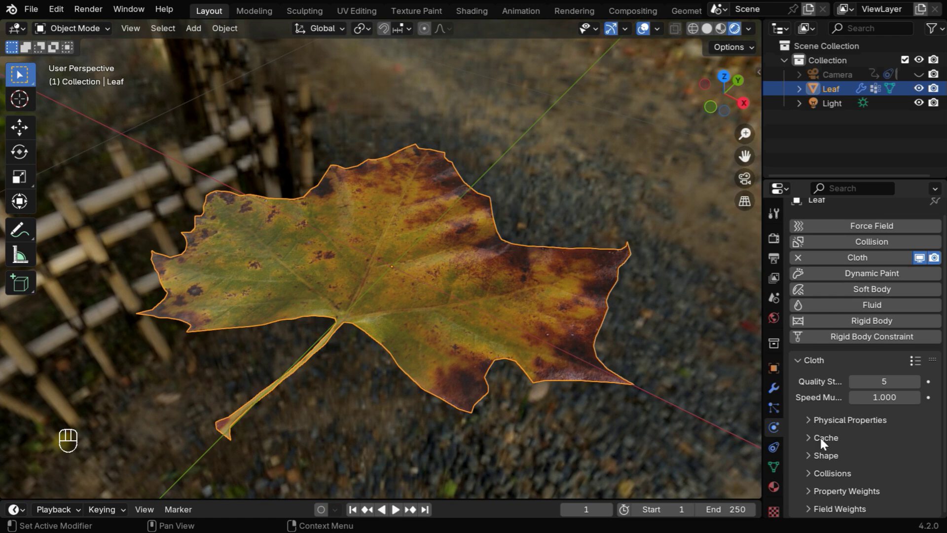
left_click(810, 475)
scroll(826, 470, "down", 9)
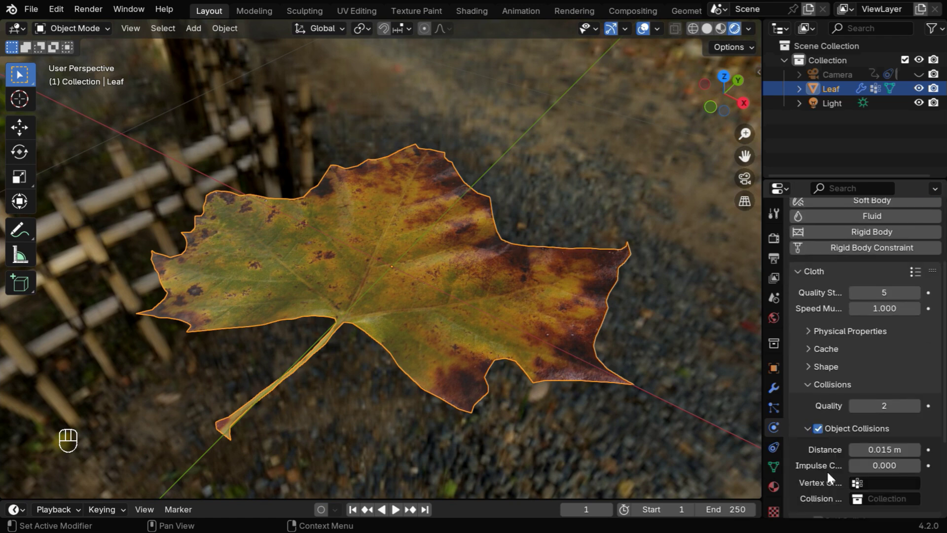
left_click(819, 435)
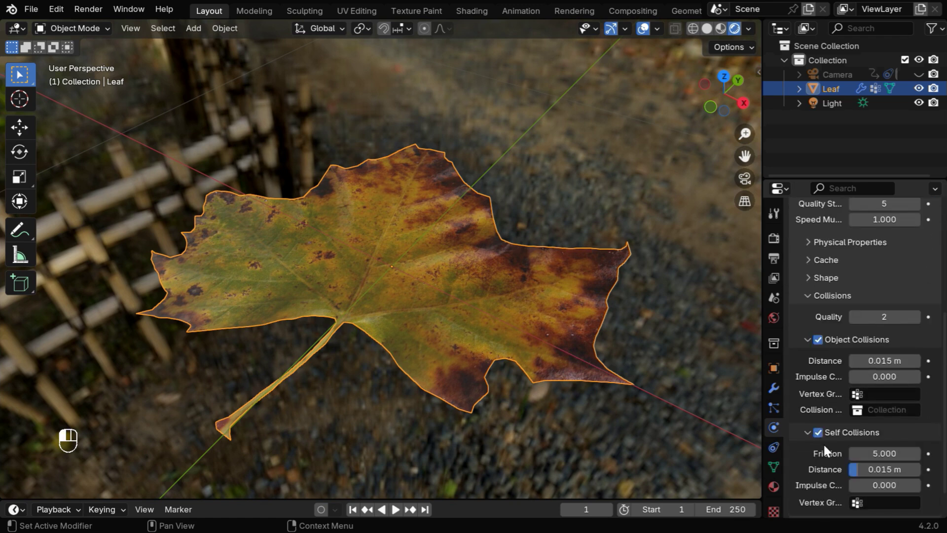
Bake all 250 cloth frames, then play them back from top view, showing the leaf crumpling
left_click(809, 260)
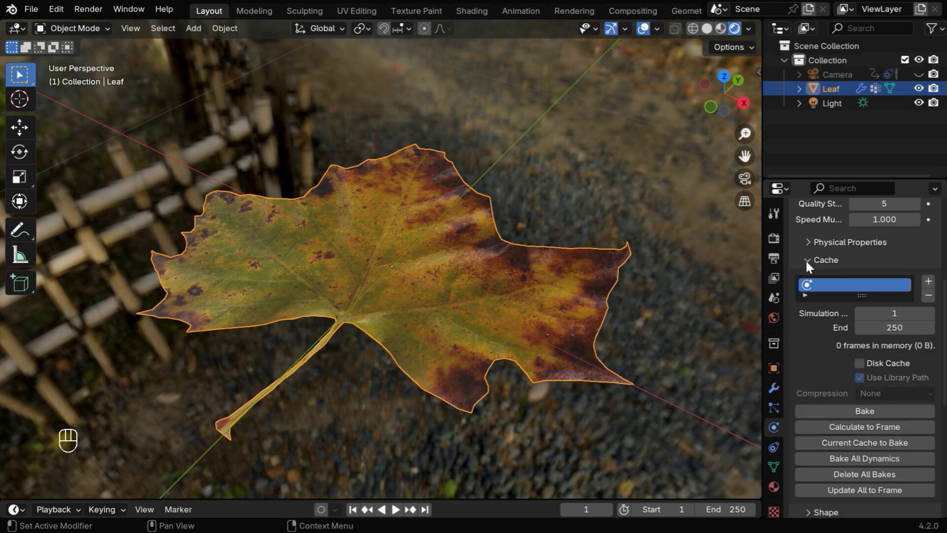
left_click(878, 458)
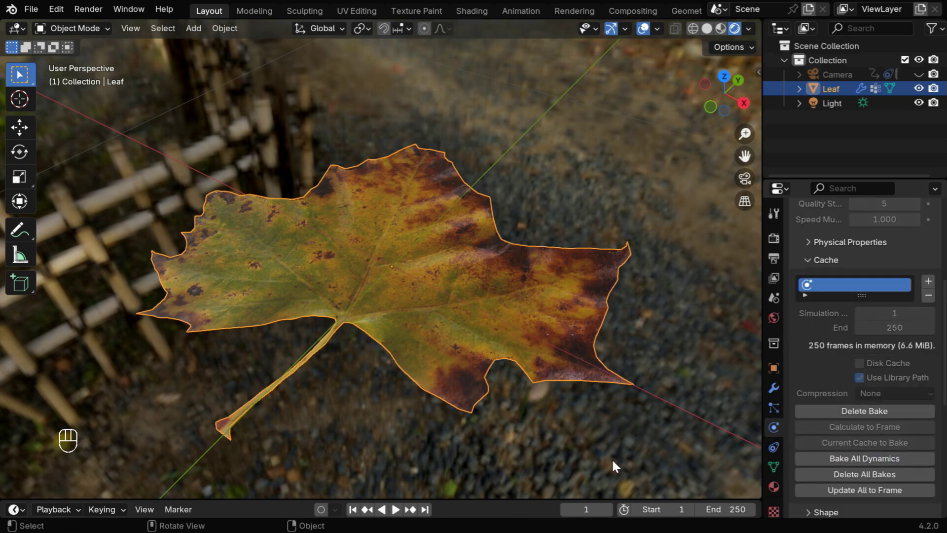
key("KP_7")
key("space")
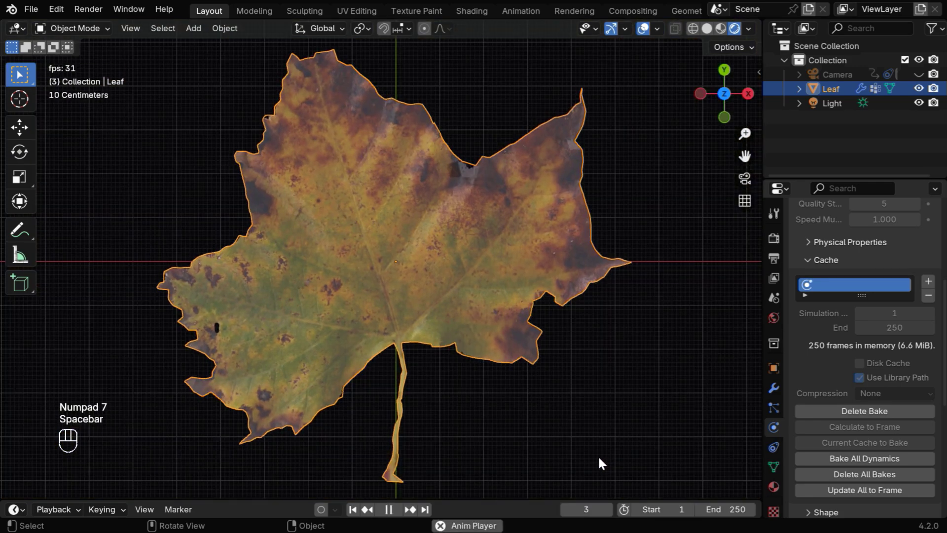
key("space")
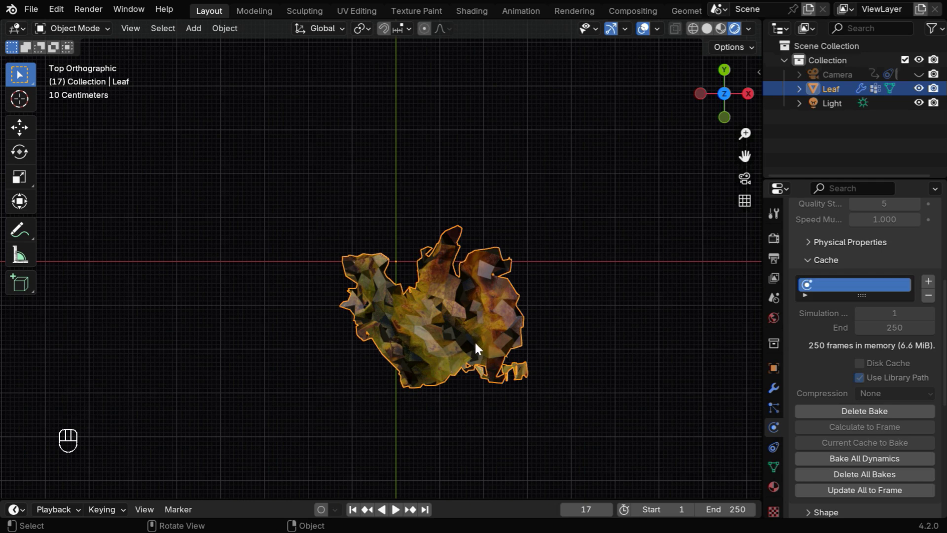
scroll(912, 389, "up", 8)
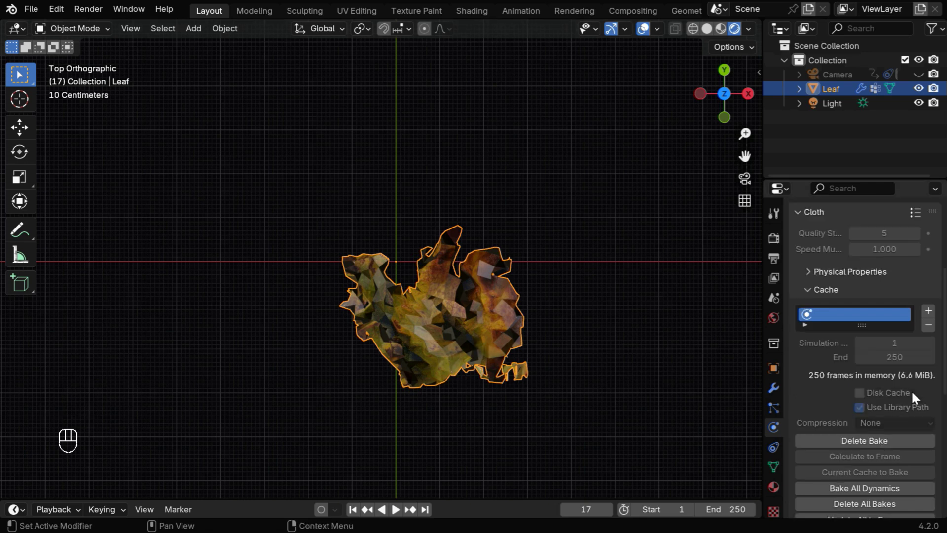
scroll(911, 396, "up", 1)
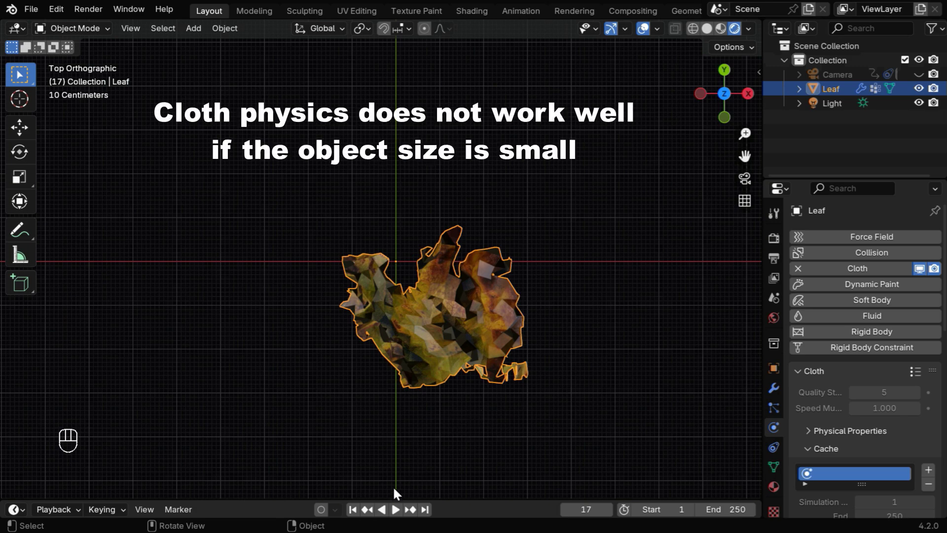
At frame 1, scale the leaf to 10 on X, Y and Z
left_click(352, 509)
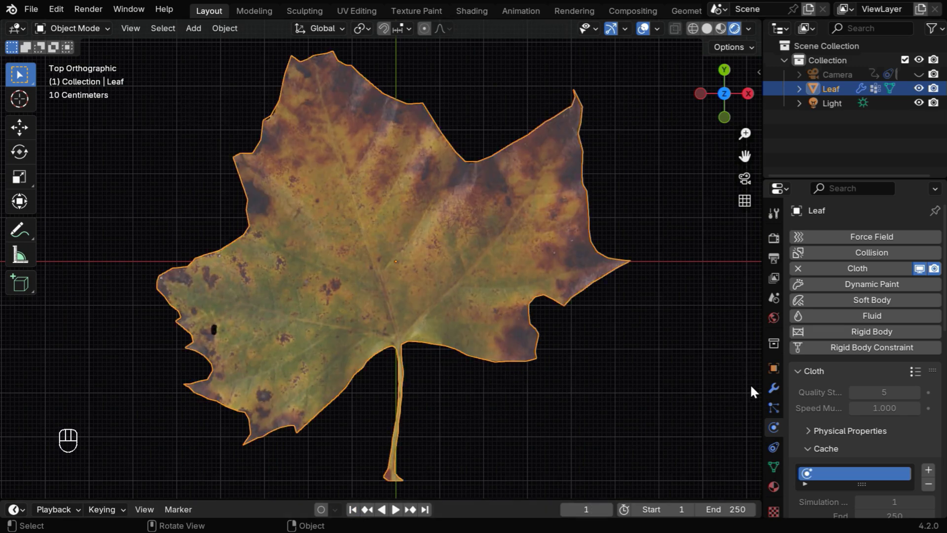
left_click(773, 368)
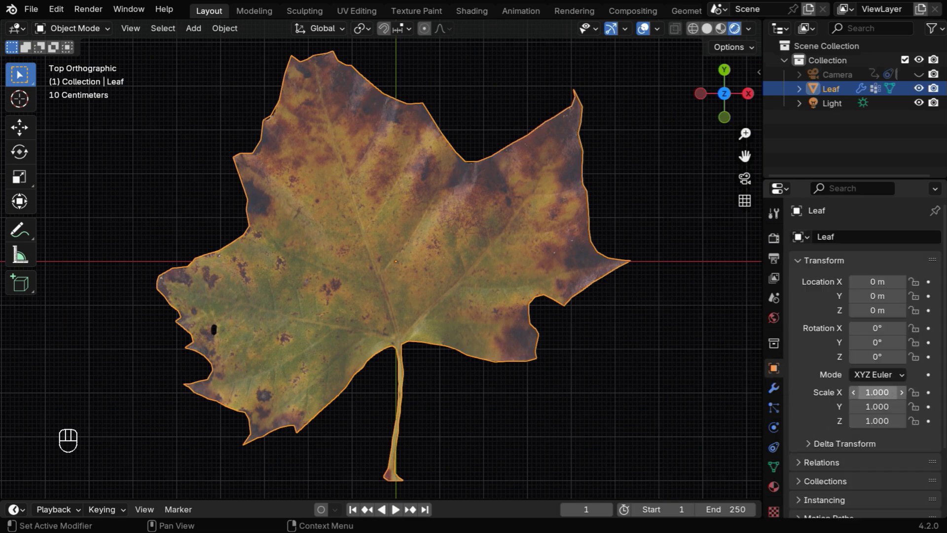
left_click_drag(877, 392, 876, 420)
type("10")
key("Return")
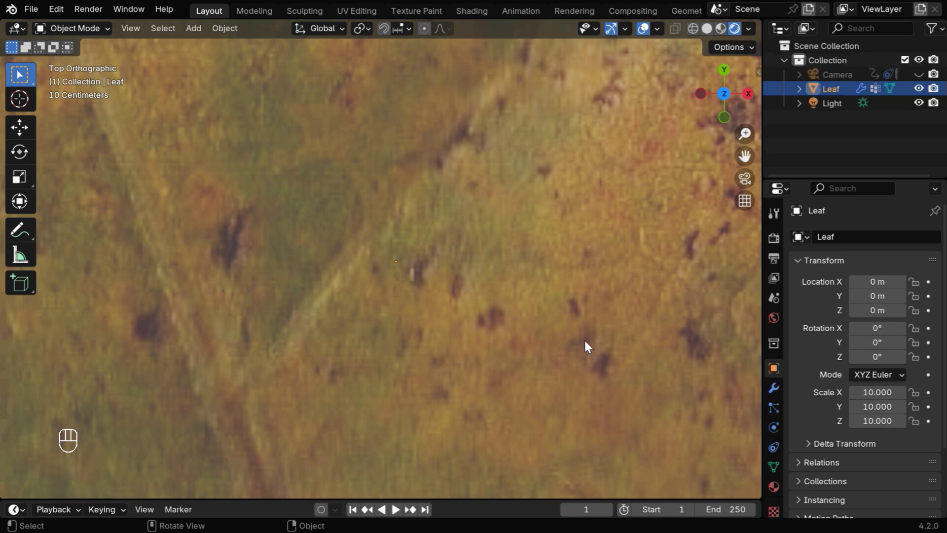
Add a Geometry Nodes modifier below Cloth with a new node group
left_click(770, 392)
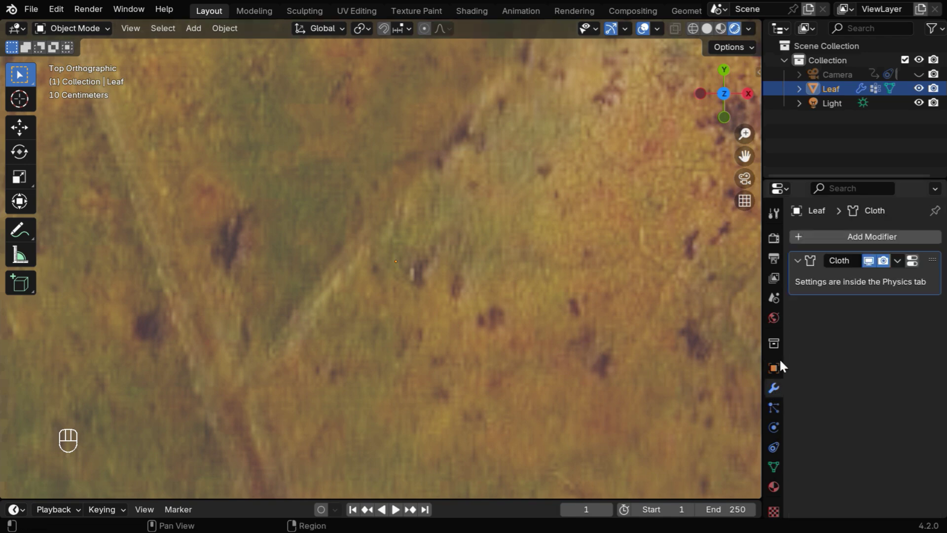
left_click(853, 237)
left_click(803, 235)
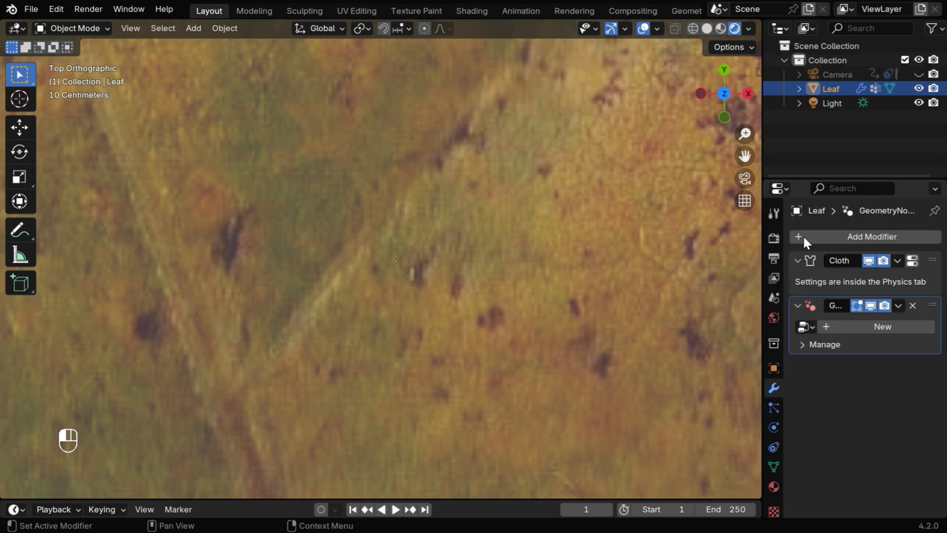
left_click(848, 325)
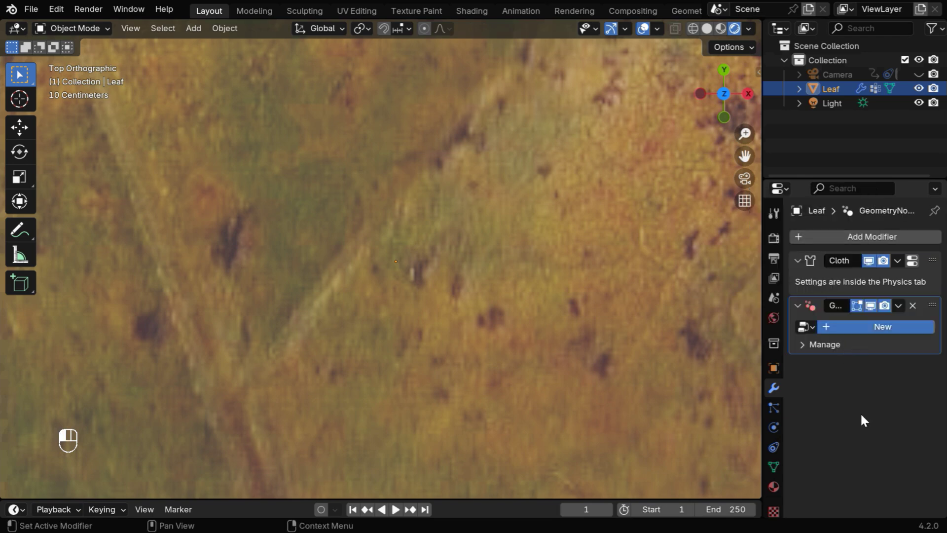
In the Geometry Node Editor, insert a Transform Geometry node between Group Input and Group Output
left_click(20, 34)
left_click(46, 144)
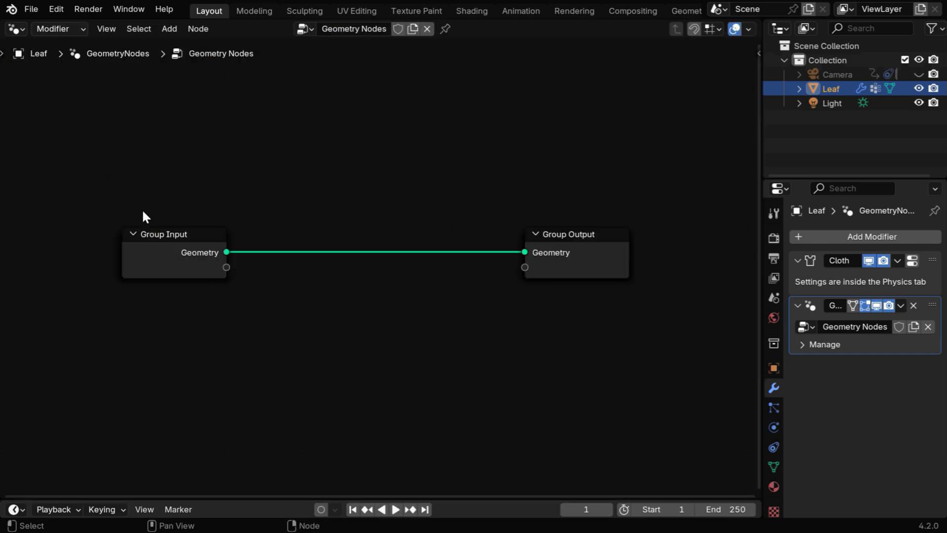
left_click_drag(227, 252, 329, 195)
type("tra")
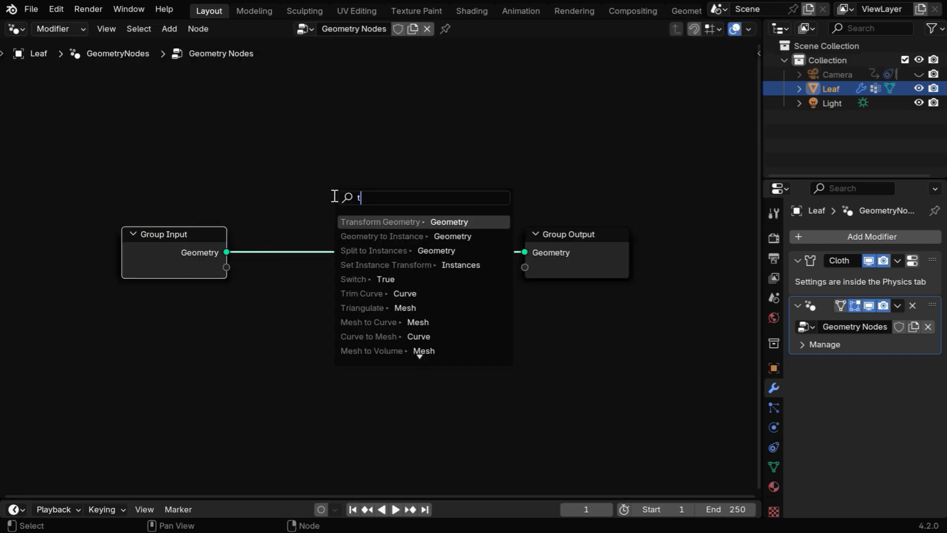
key("Return")
left_click(327, 143)
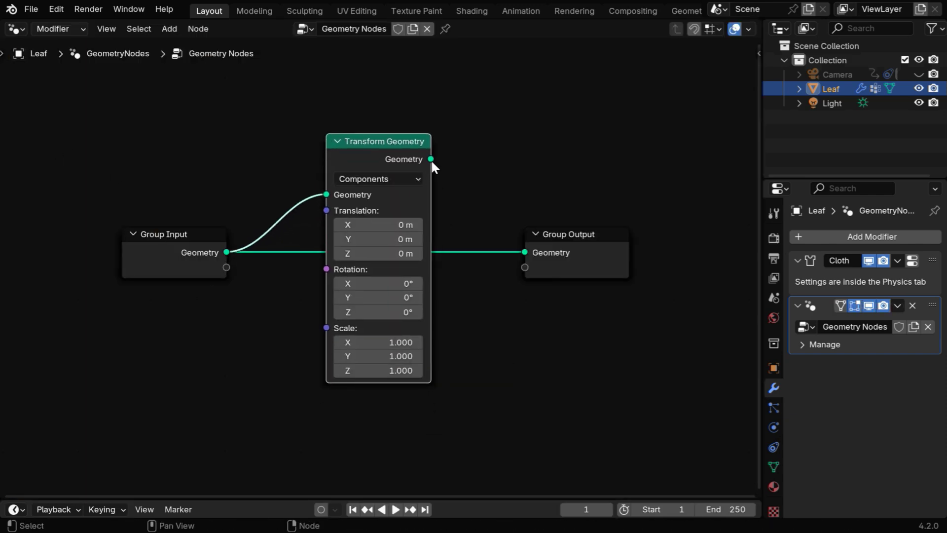
left_click_drag(431, 159, 524, 252)
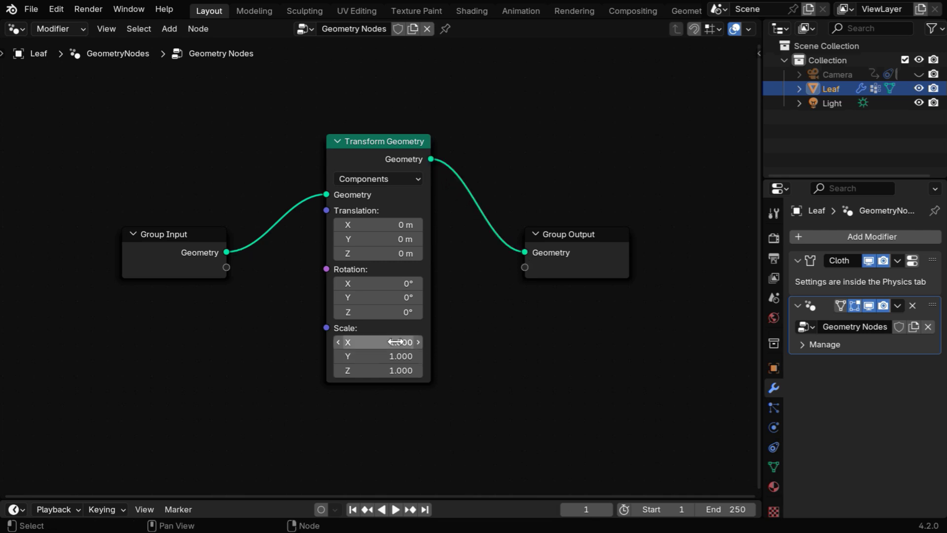
Set the Transform Geometry node's X, Y and Z scale to 0.1
left_click_drag(397, 342, 397, 370)
type(".1")
key("Return")
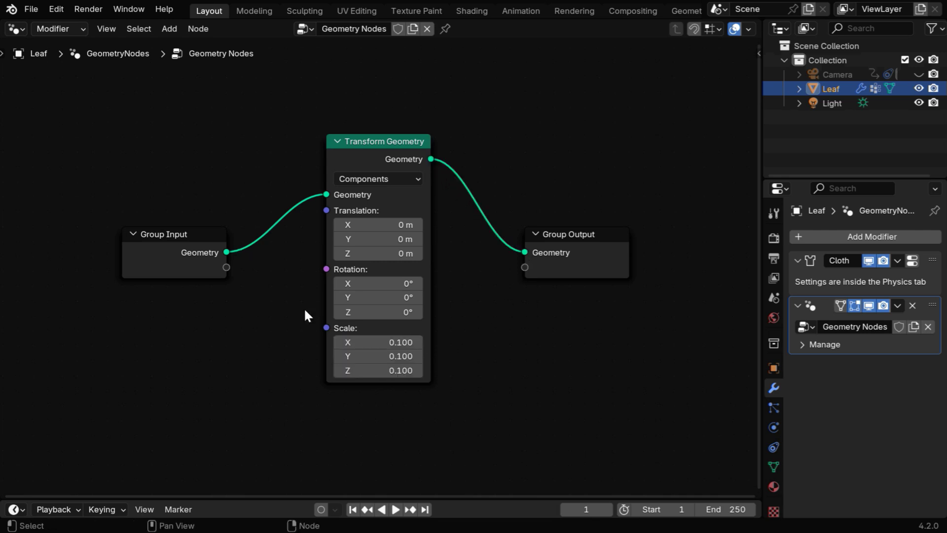
left_click(17, 30)
Back in the 3D viewport, delete the old cloth bake and rebake all 250 frames
left_click(26, 64)
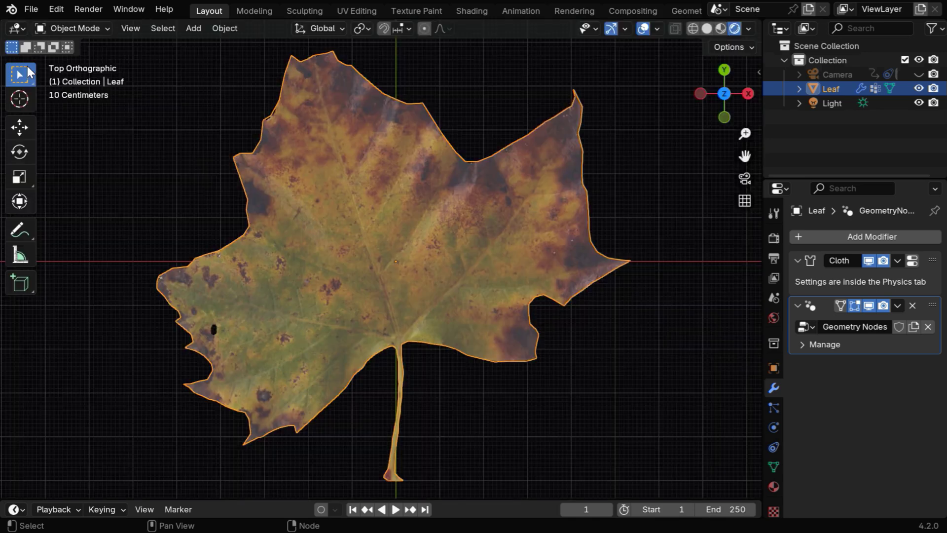
left_click(480, 404)
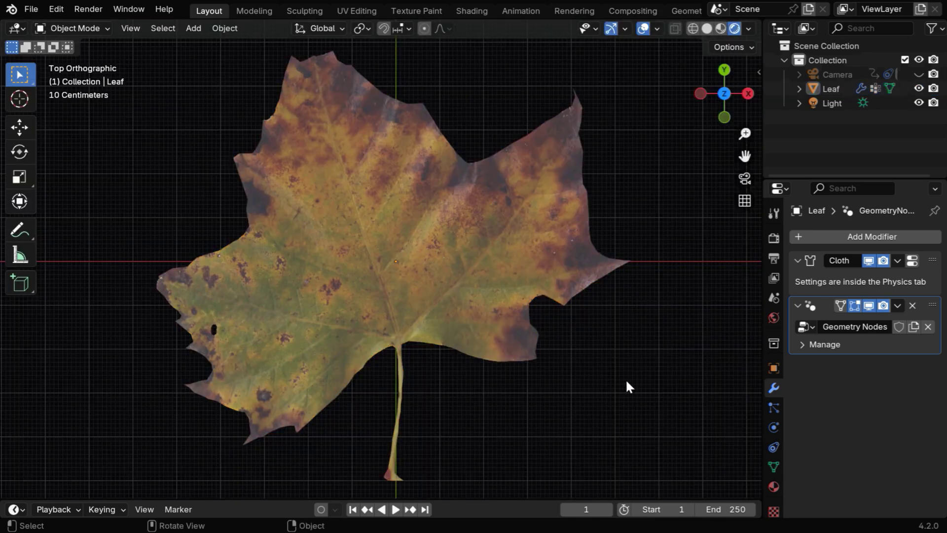
left_click(773, 427)
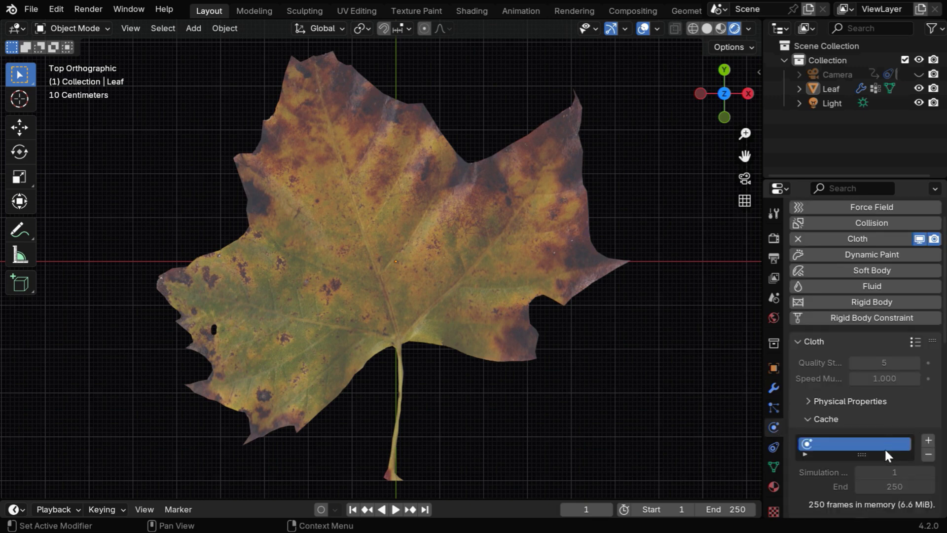
scroll(884, 448, "down", 5)
scroll(884, 448, "down", 3)
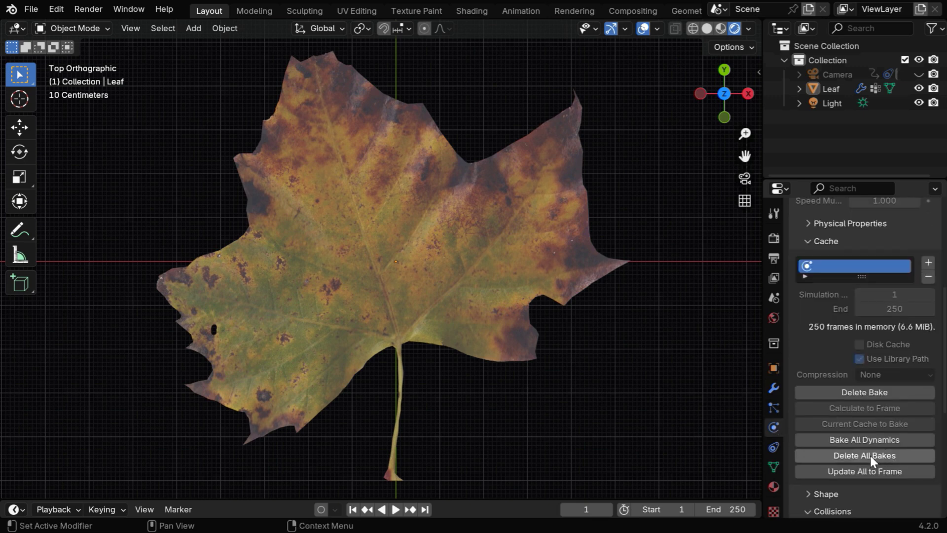
left_click(870, 456)
left_click(861, 437)
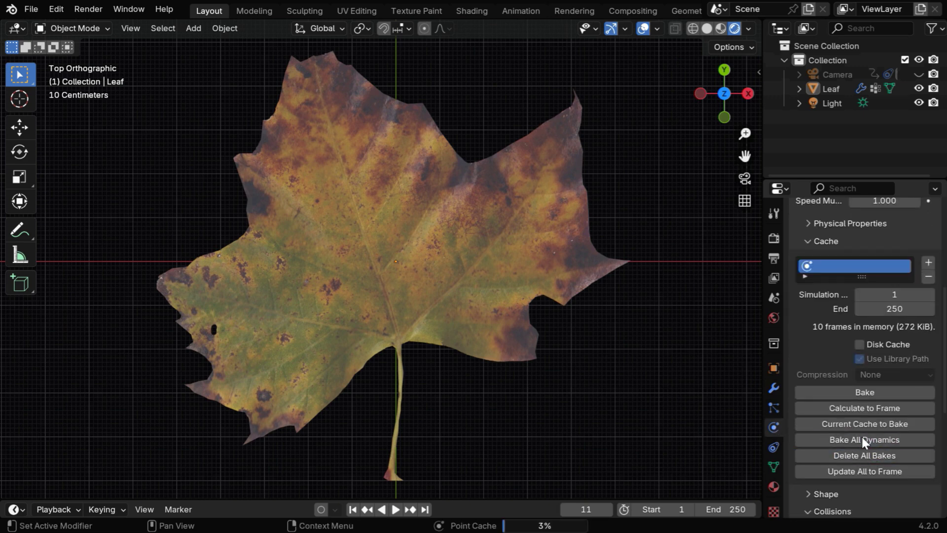
Play the leaf falling, then reselect the leaf and show its modifier stack
key("space")
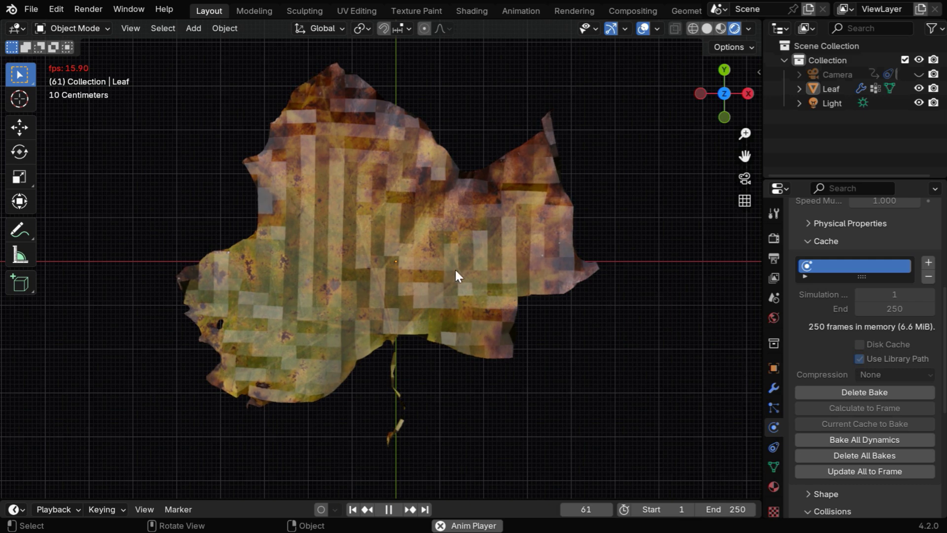
key("space")
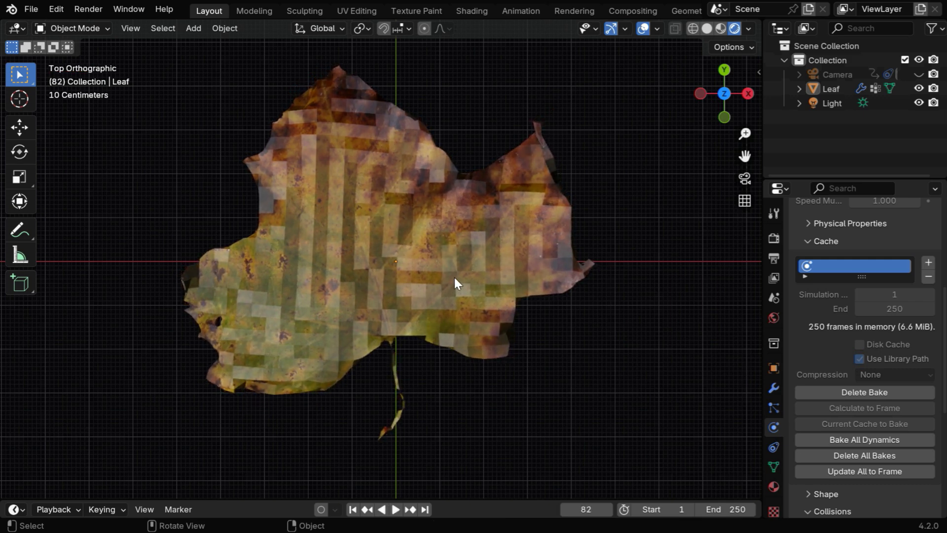
left_click(454, 277)
left_click(767, 385)
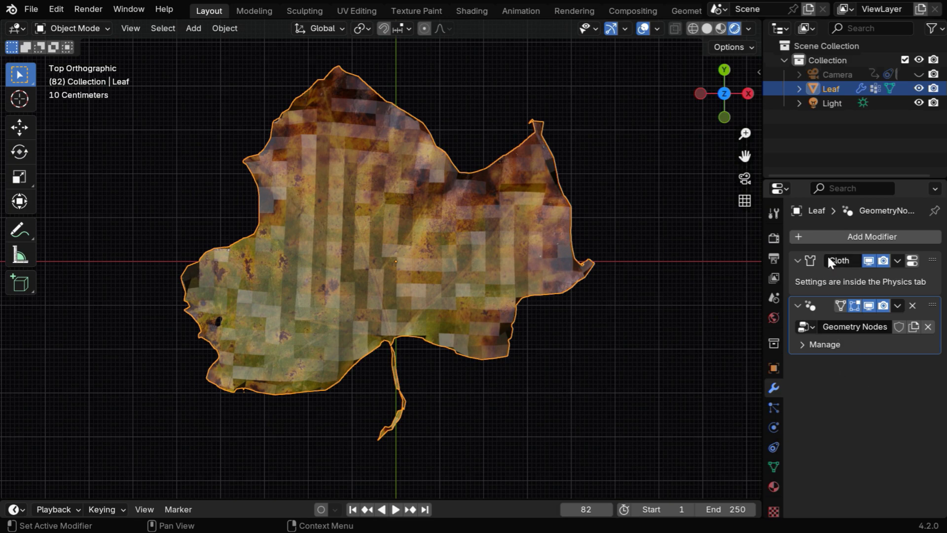
Add a Subdivision Surface modifier with viewport level 2
left_click(831, 234)
mouse_move(827, 233)
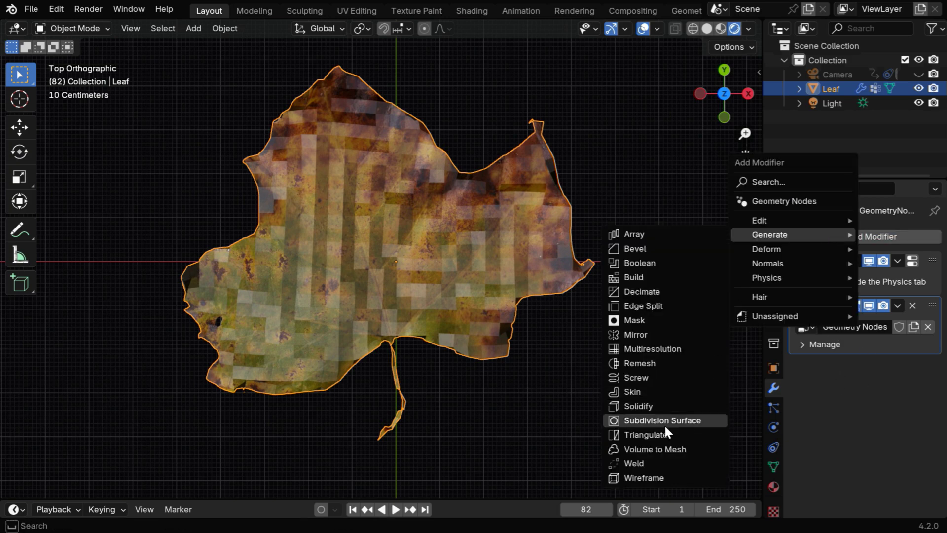
left_click(699, 420)
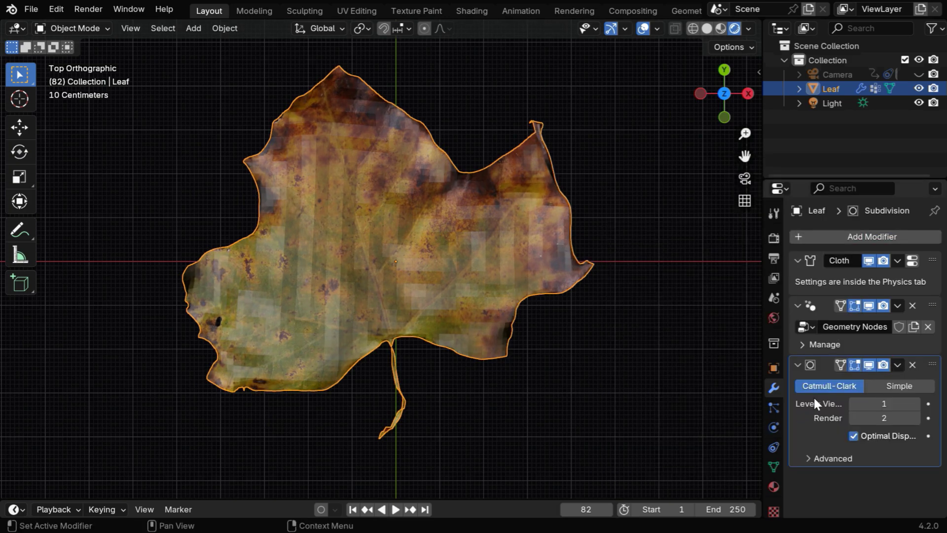
left_click(918, 403)
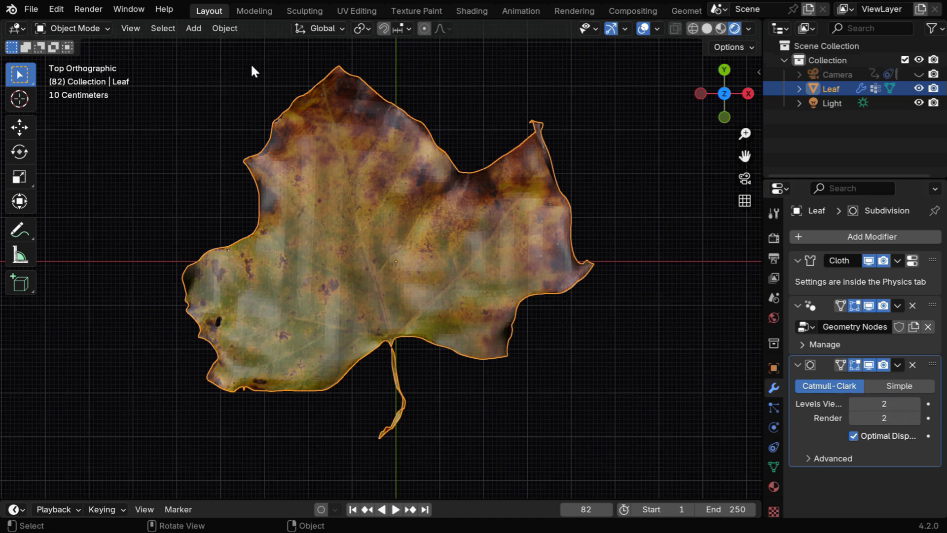
Apply Shade Auto Smooth to the leaf and play the animation
left_click(225, 28)
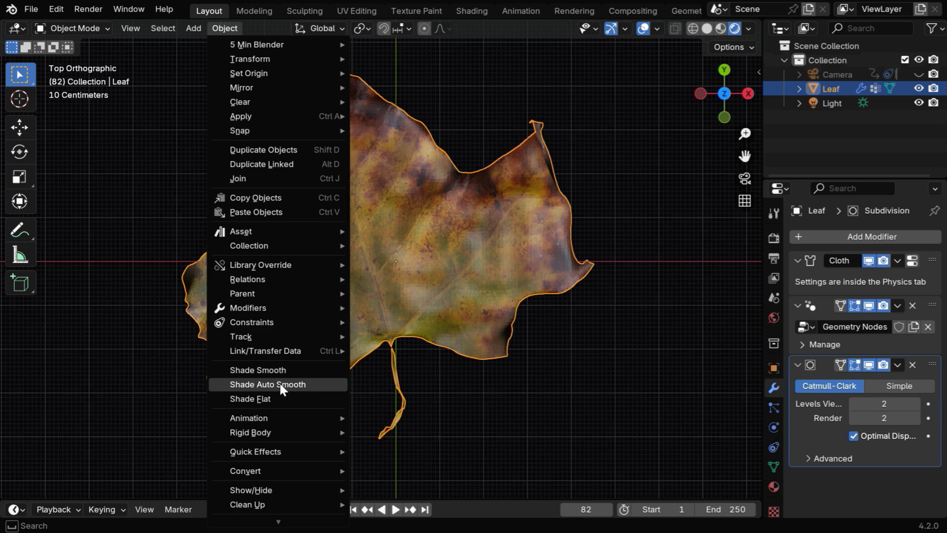
left_click(303, 385)
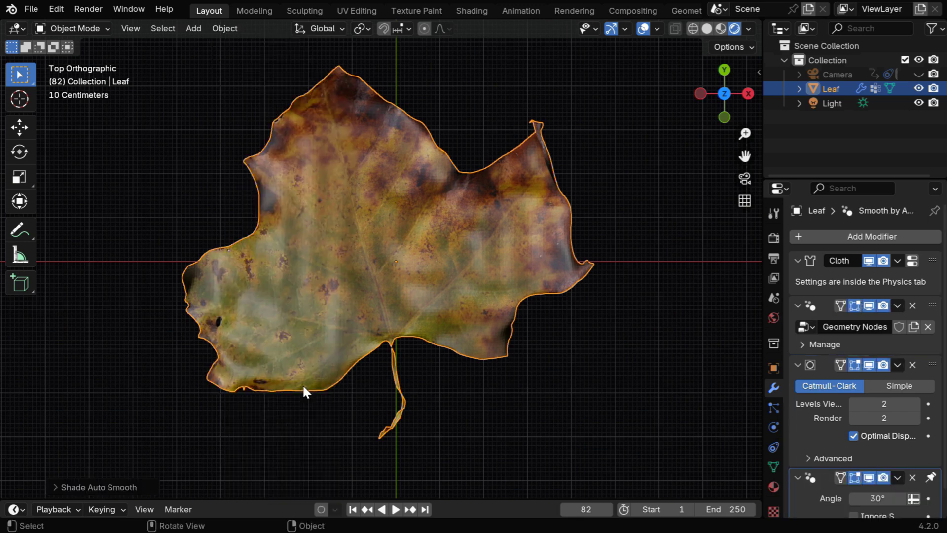
left_click(466, 442)
key("space")
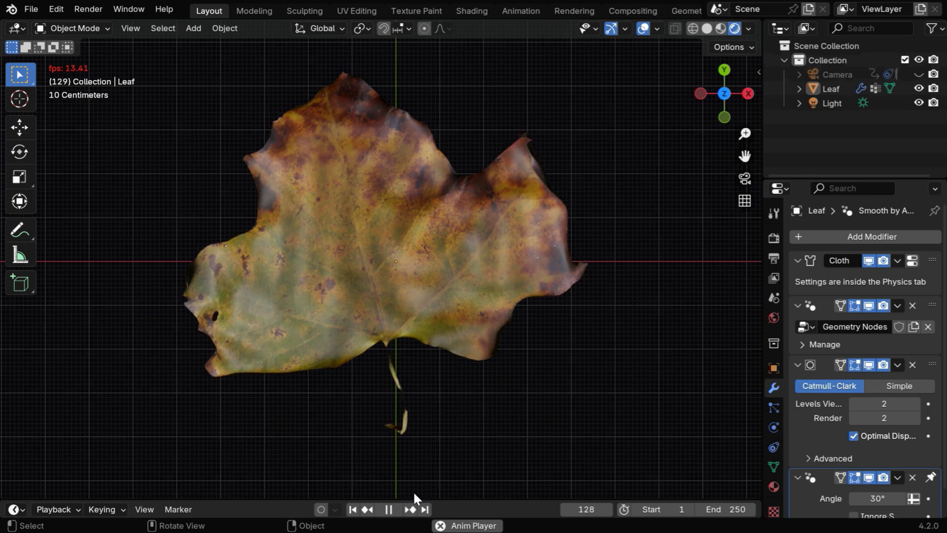
Stop playback, rewind to frame 1 and look through the scene camera
left_click(389, 508)
left_click(353, 510)
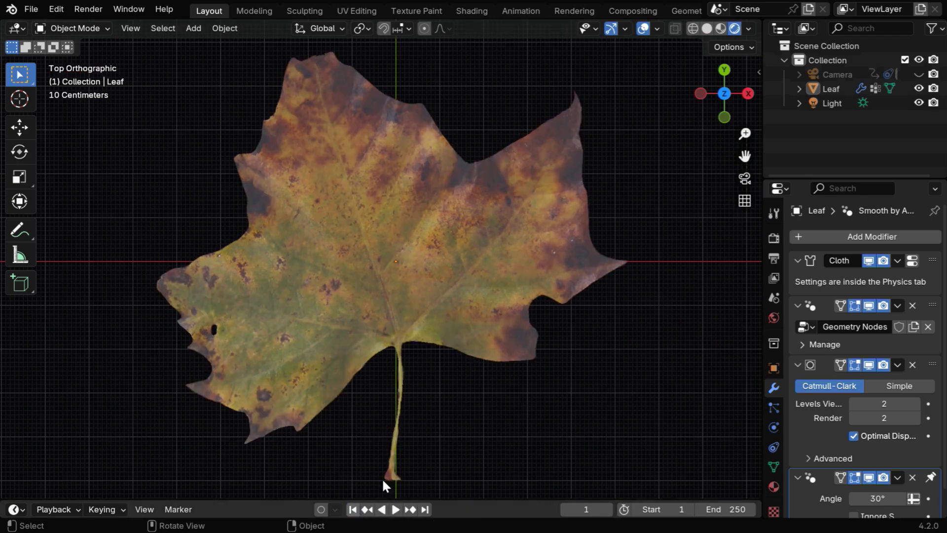
left_click(745, 178)
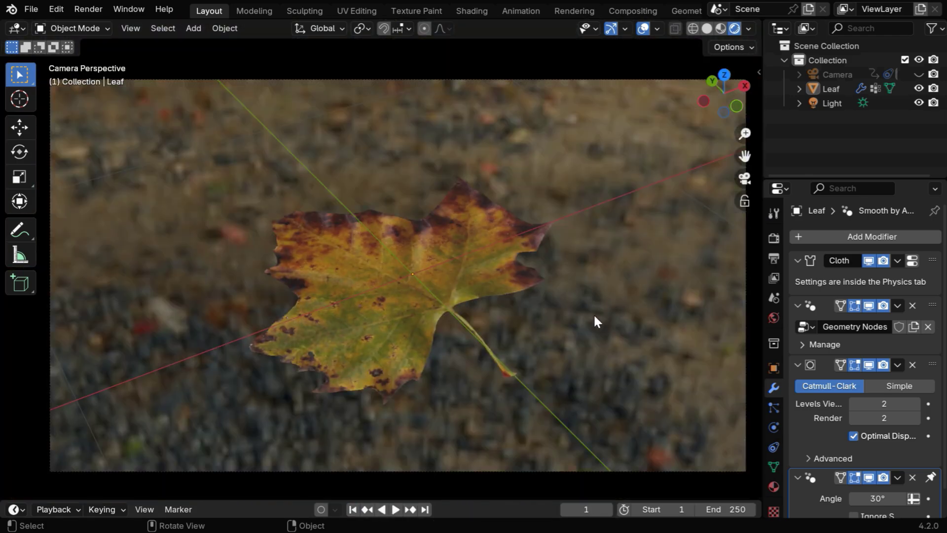
Enable EEVEE raytracing in the render settings and play the leaf's fall
left_click(773, 237)
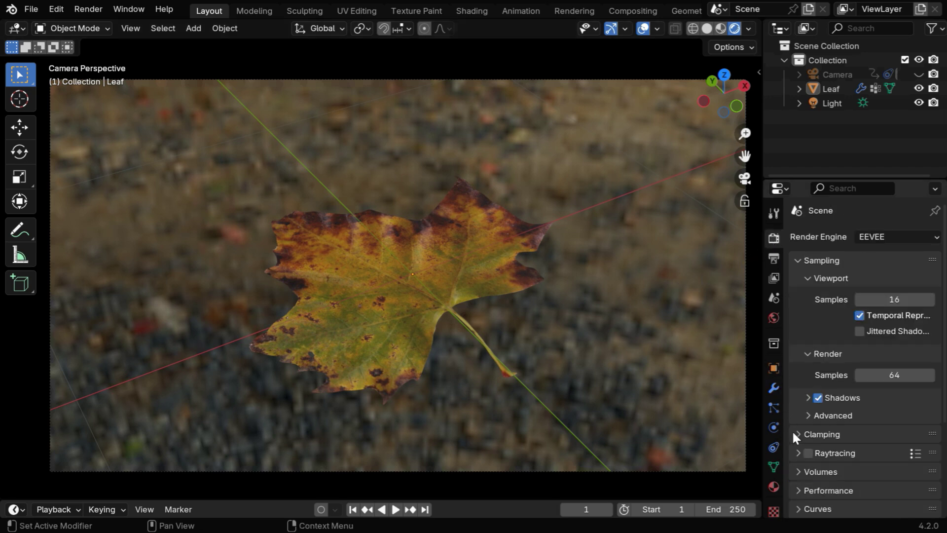
left_click(808, 453)
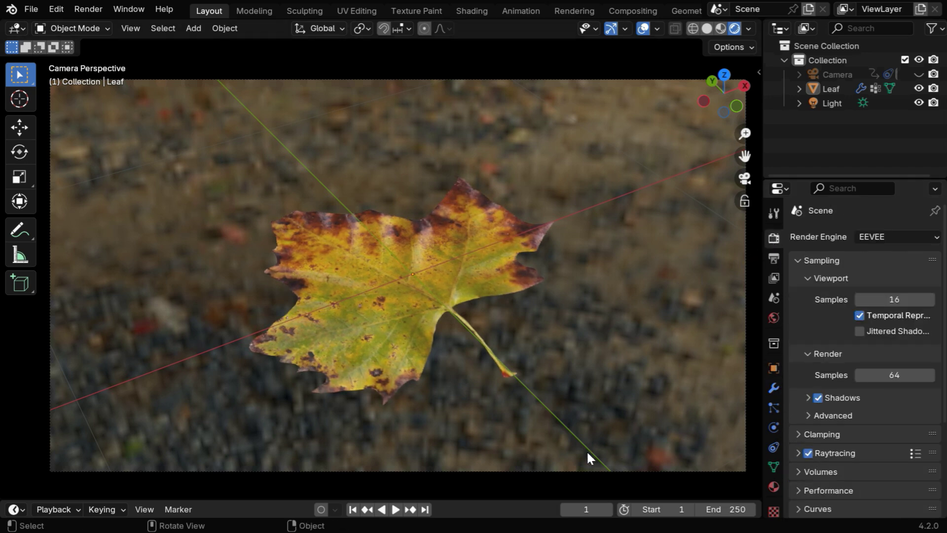
left_click(394, 510)
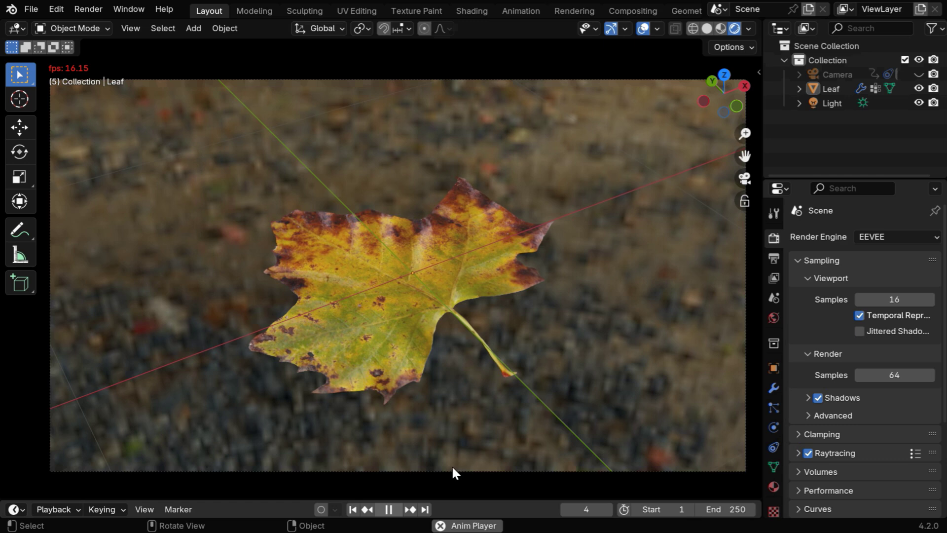